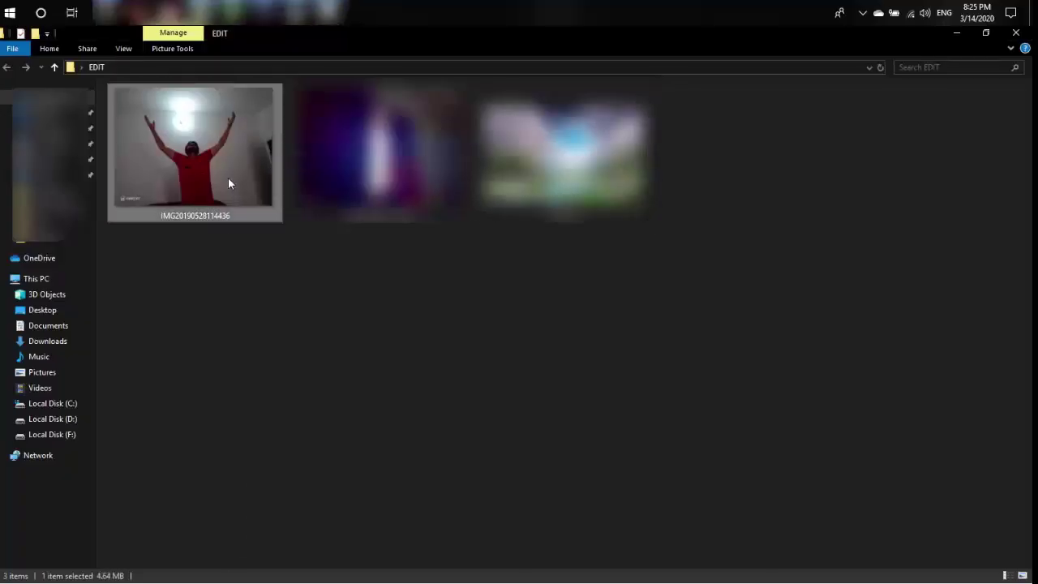
Open the man's photo IMG20190528114436.jpg from the EDIT folder in Paint 3D
{"action": "right_click", "coordinate": [228, 177]}
{"action": "key", "text": "Escape"}
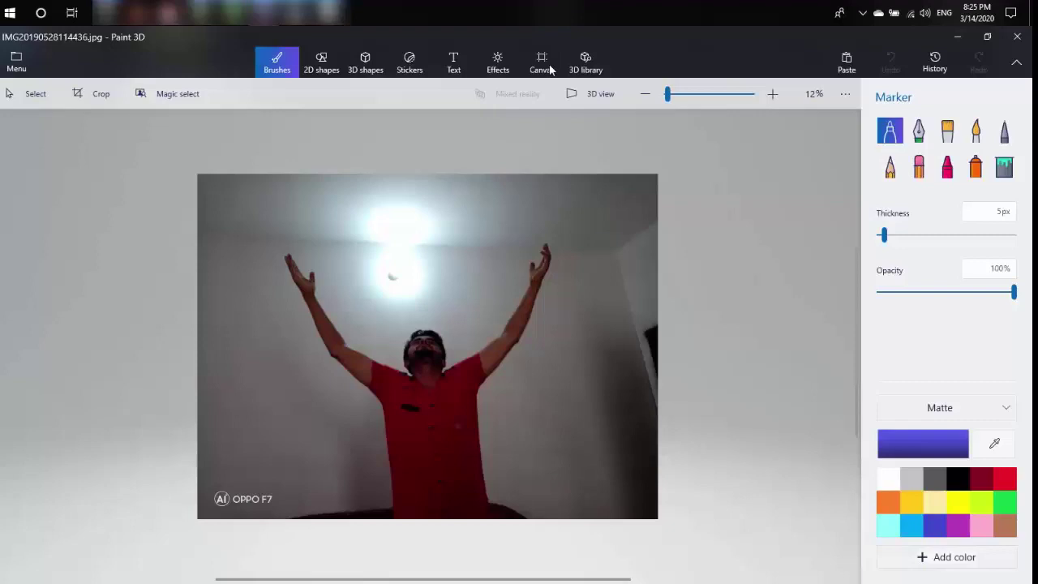
Bring up the Custom stickers section of Stickers for the man's photo
{"action": "left_click", "coordinate": [523, 70]}
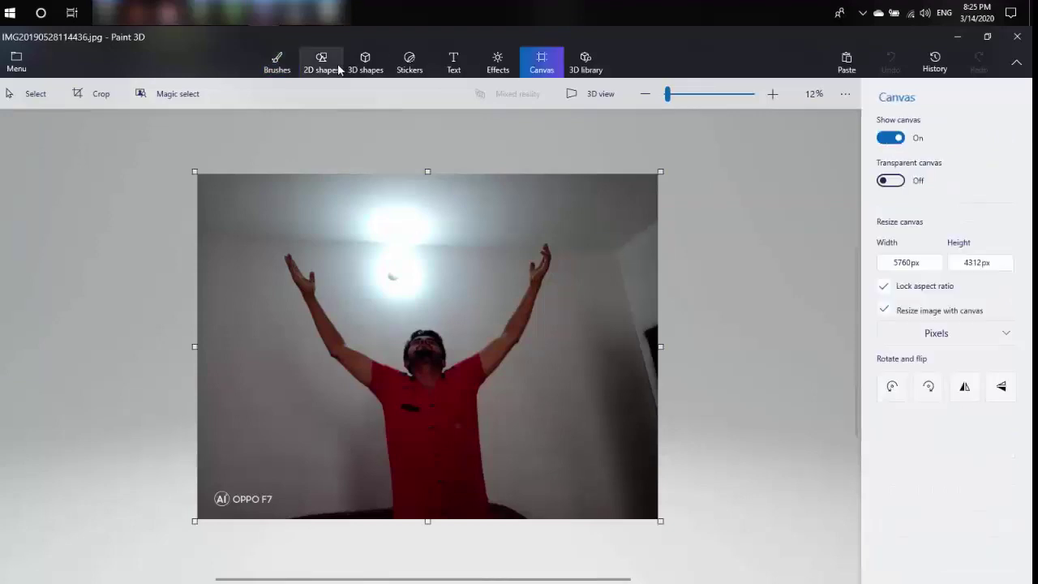
{"action": "left_click", "coordinate": [284, 69]}
{"action": "left_click", "coordinate": [451, 68]}
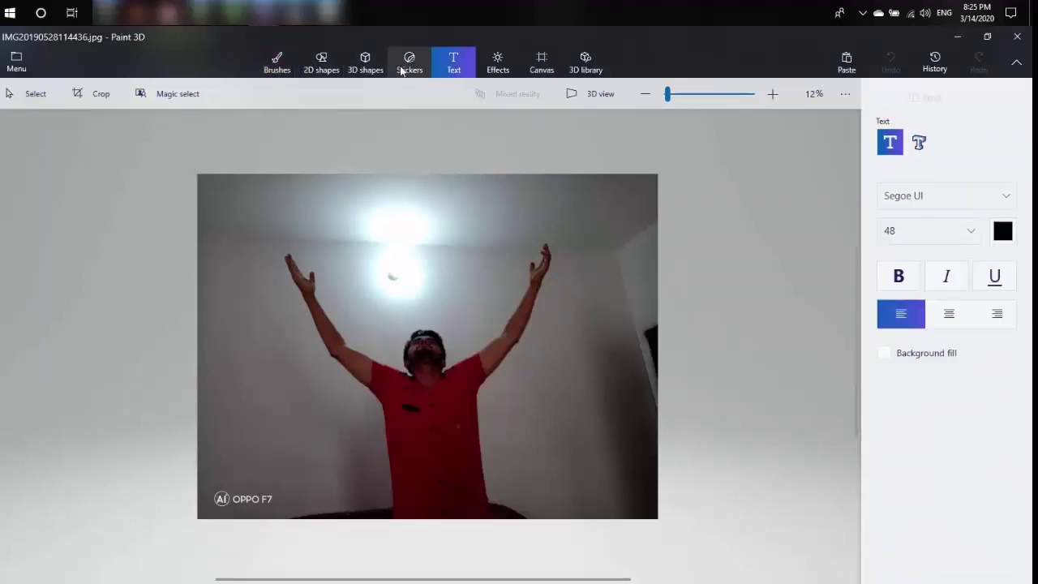
{"action": "left_click", "coordinate": [399, 69]}
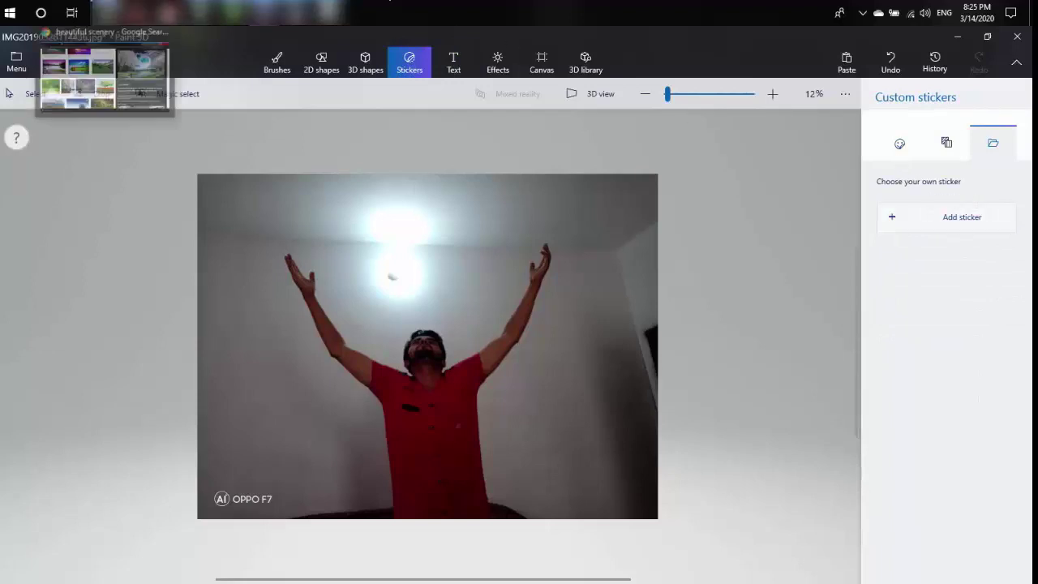
Search Google Images in Chrome for 'sun'
{"action": "left_click", "coordinate": [114, 13]}
{"action": "scroll", "coordinate": [444, 212], "scroll_direction": "up", "scroll_amount": 5}
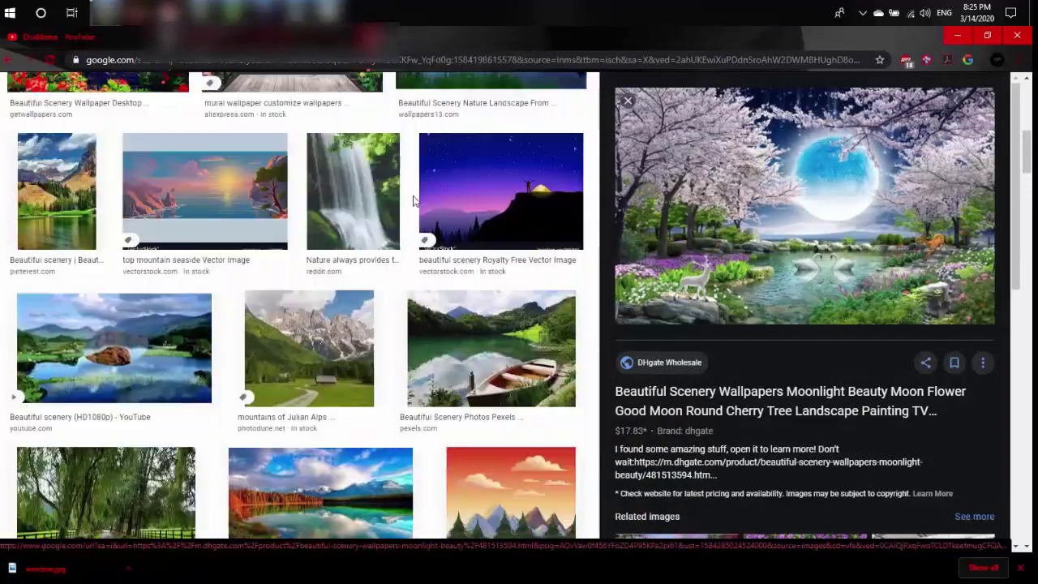
{"action": "scroll", "coordinate": [417, 197], "scroll_direction": "up", "scroll_amount": 5}
{"action": "left_click_drag", "start_coordinate": [183, 99], "coordinate": [86, 102]}
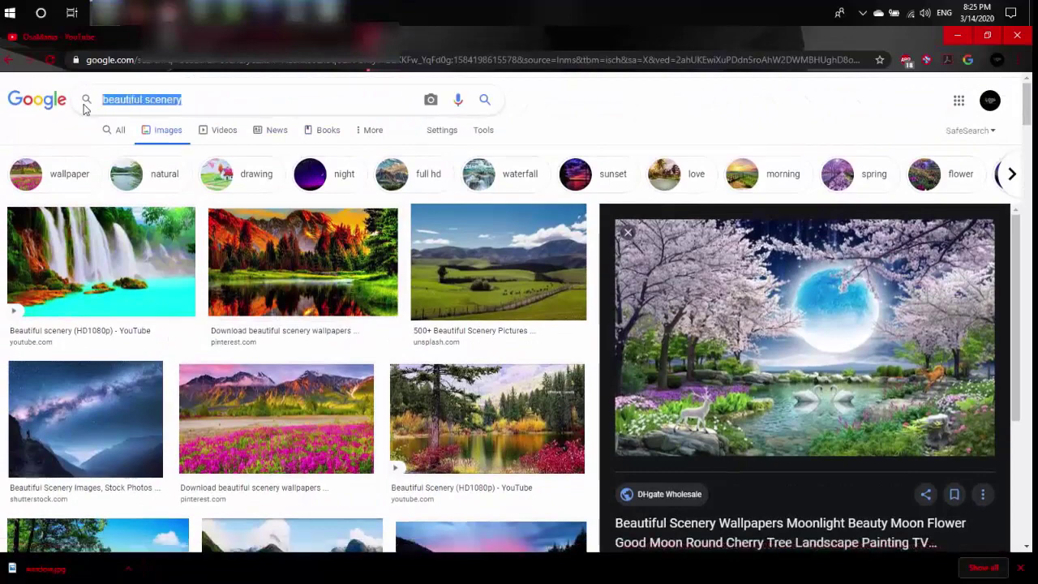
{"action": "type", "text": "sun"}
{"action": "key", "text": "Return"}
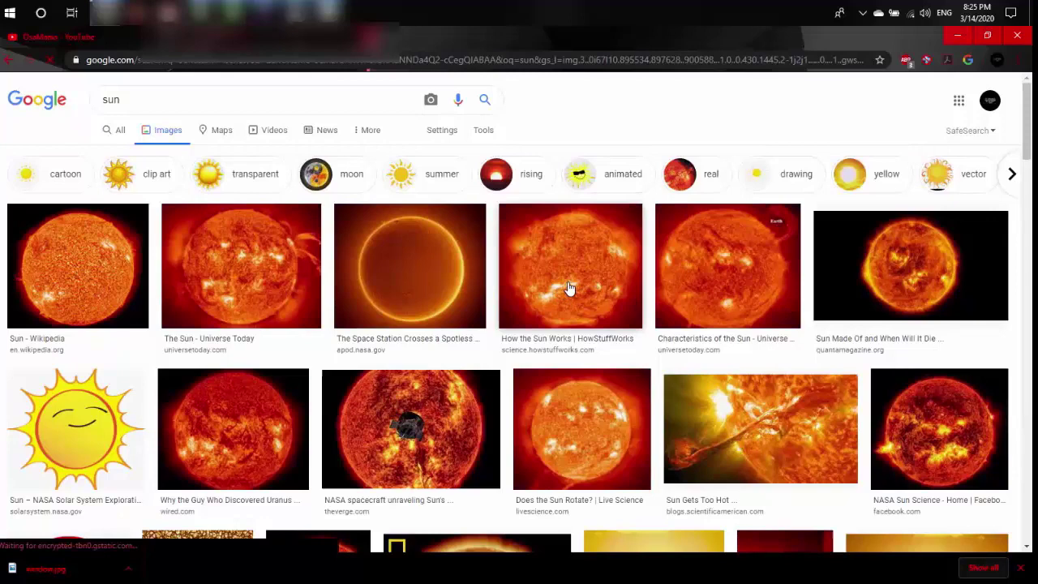
Save the HowStuffWorks sun image as sun-update-1.jpg
{"action": "left_click", "coordinate": [570, 288]}
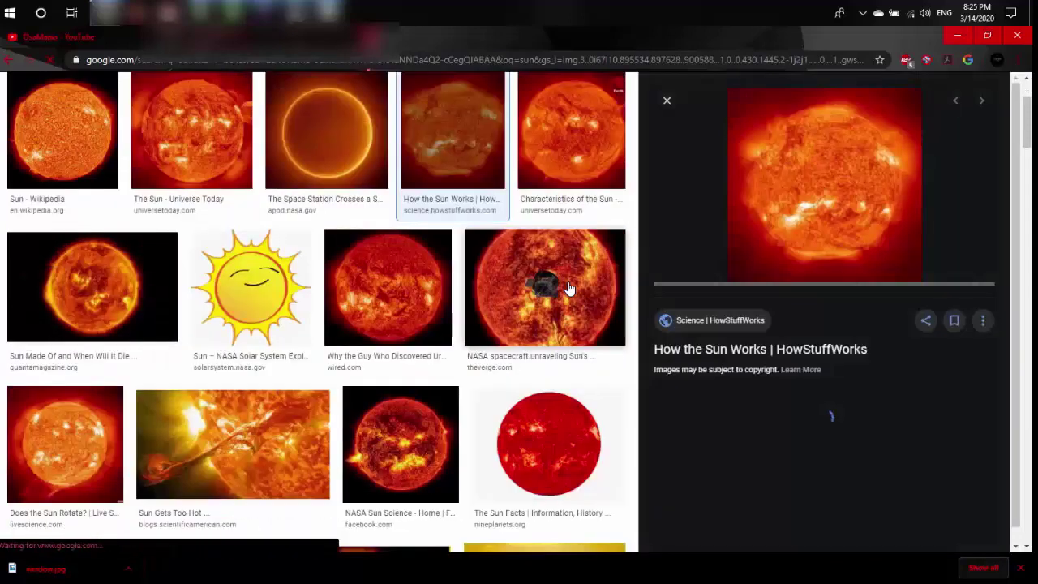
{"action": "right_click", "coordinate": [834, 206]}
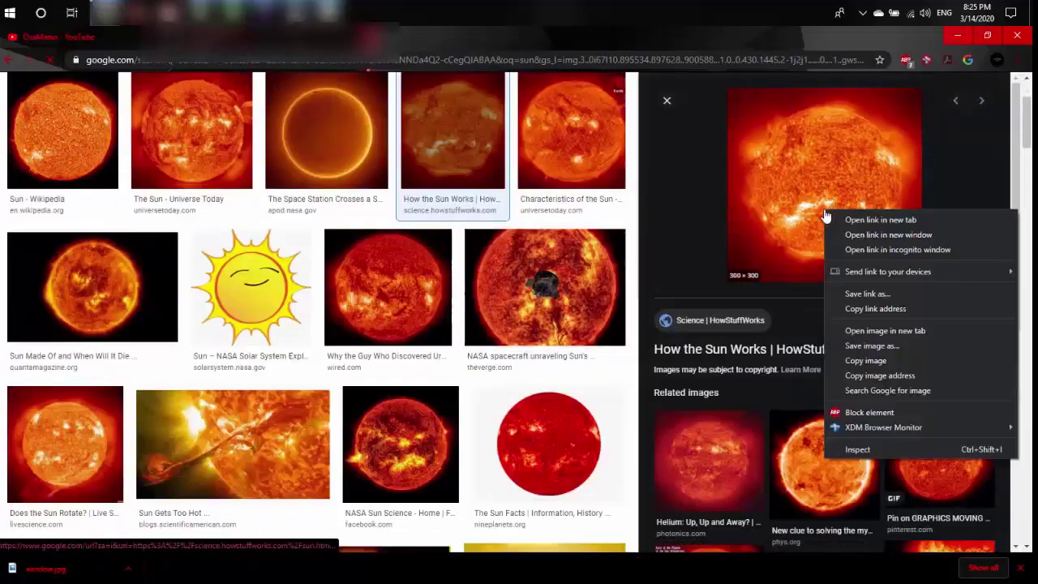
{"action": "left_click", "coordinate": [871, 345]}
{"action": "left_click", "coordinate": [401, 316]}
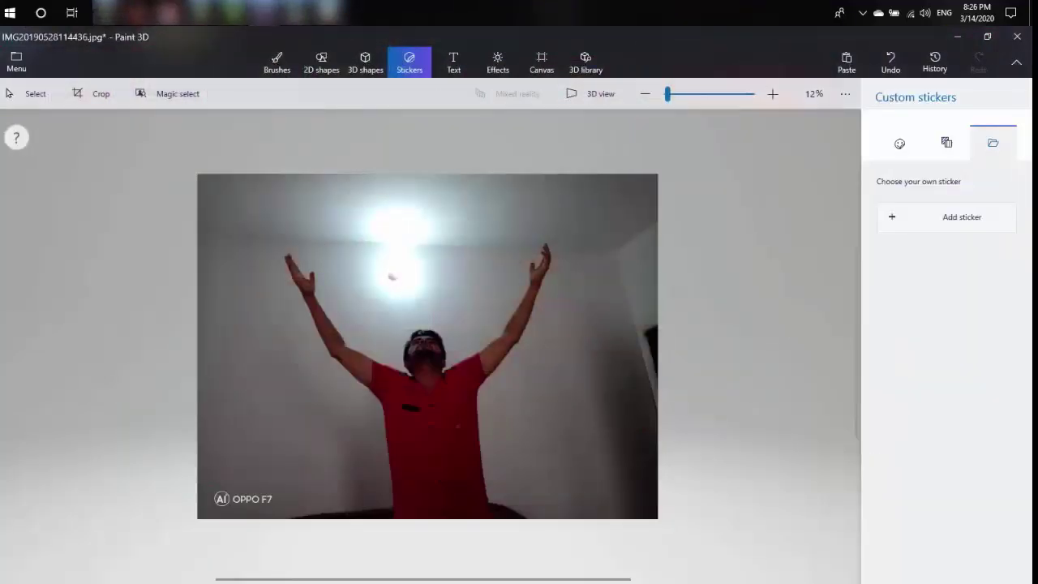
Add the saved sun-update-1 image as a custom sticker on the photo
{"action": "left_click", "coordinate": [948, 227]}
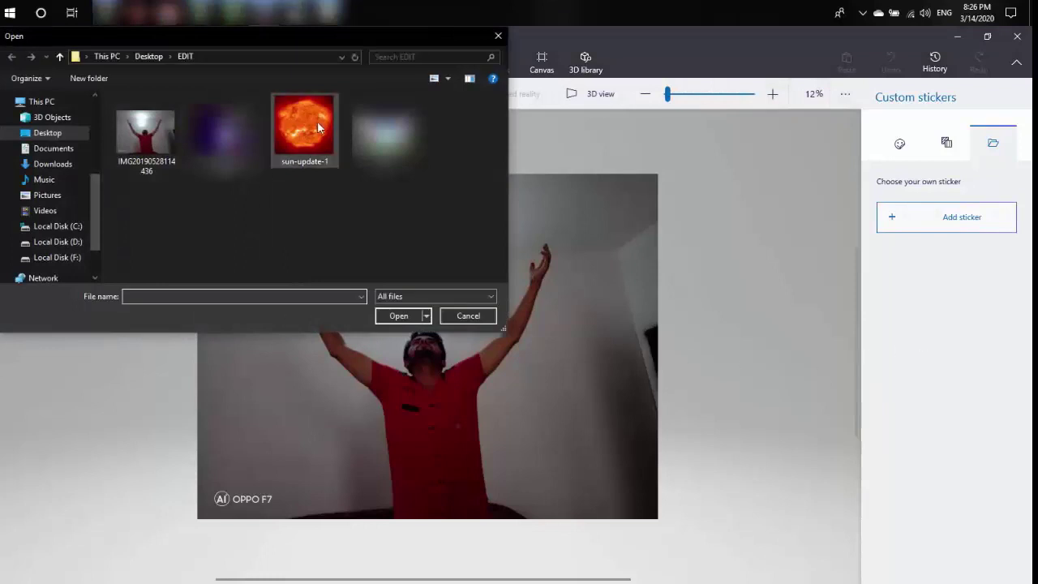
{"action": "left_click", "coordinate": [323, 142]}
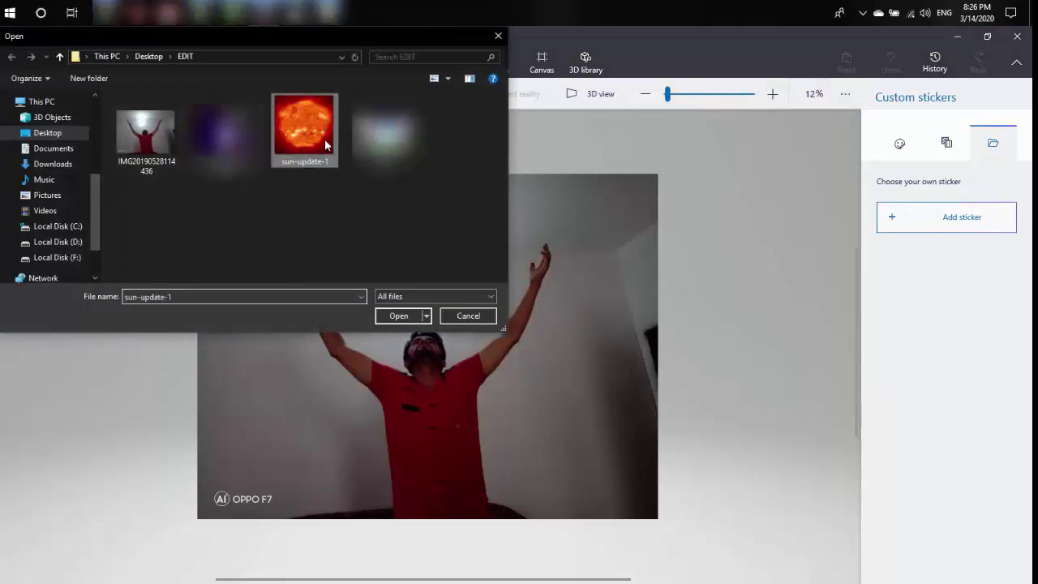
{"action": "left_click", "coordinate": [428, 316]}
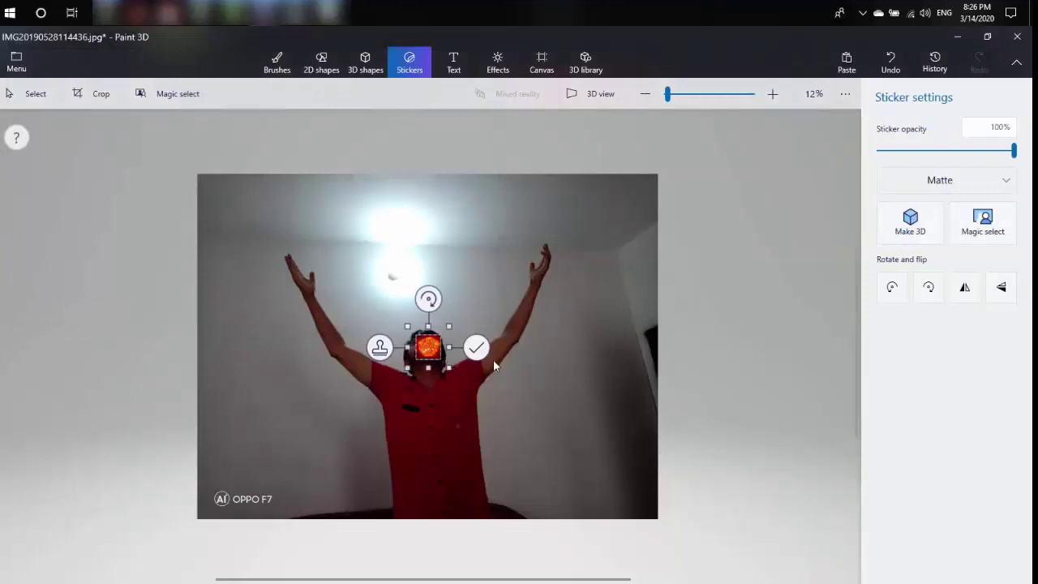
Enlarge the sun sticker, center it just above the raised hands, and stamp it
{"action": "left_click_drag", "start_coordinate": [451, 368], "coordinate": [744, 499]}
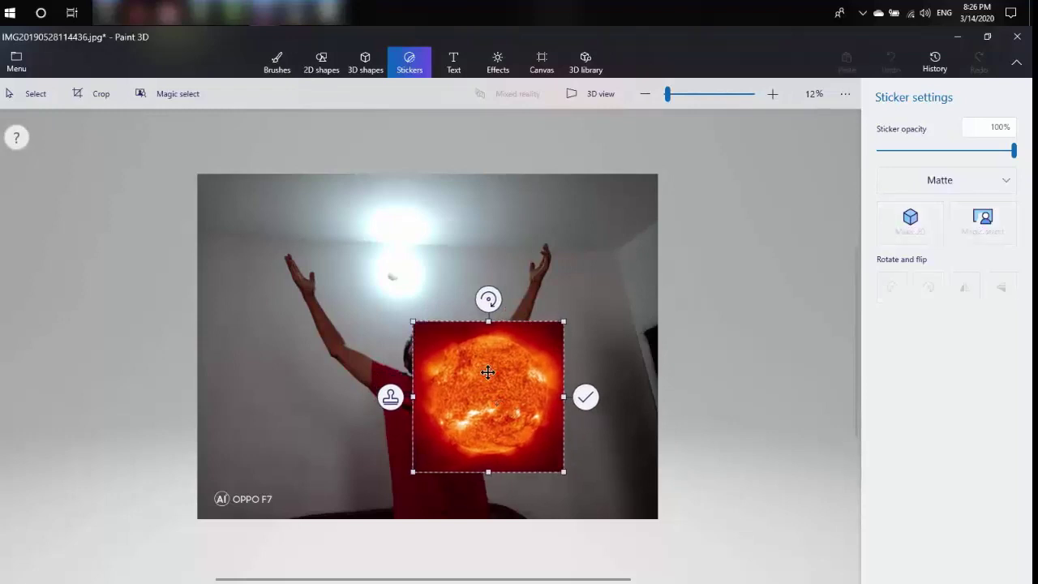
{"action": "left_click_drag", "start_coordinate": [486, 370], "coordinate": [430, 257]}
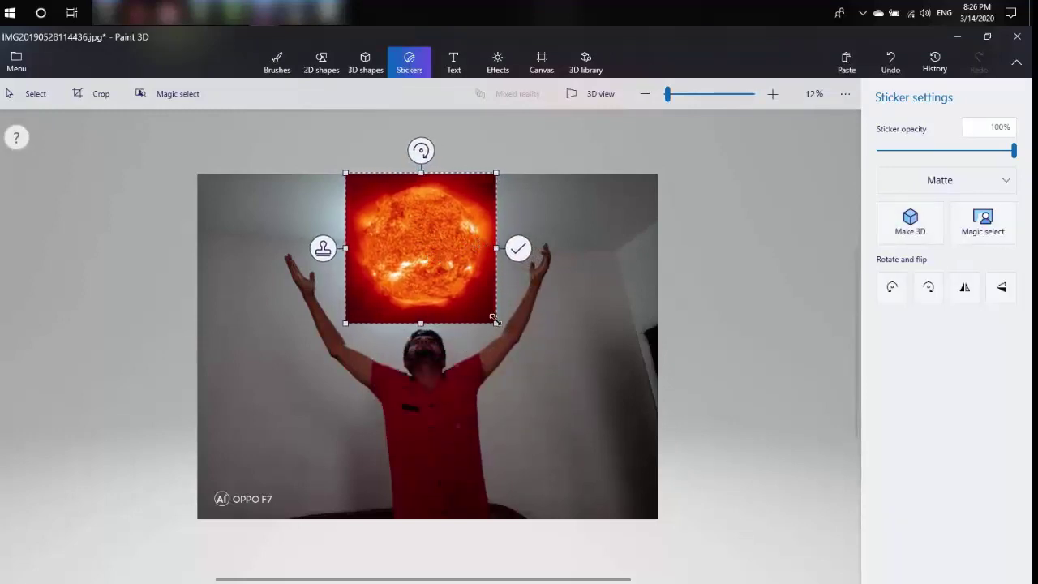
{"action": "left_click_drag", "start_coordinate": [494, 319], "coordinate": [618, 391]}
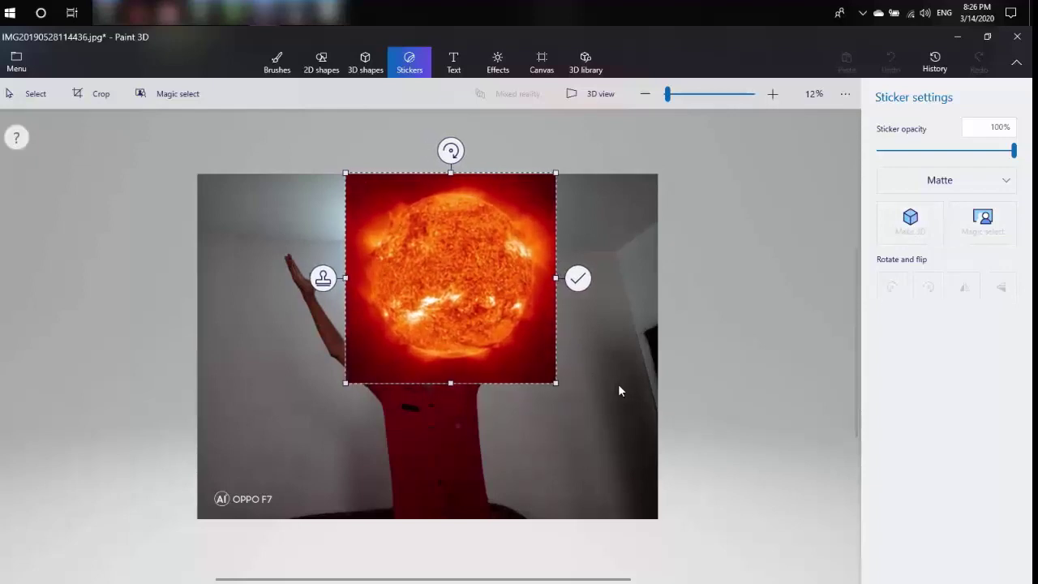
{"action": "left_click_drag", "start_coordinate": [475, 313], "coordinate": [439, 252]}
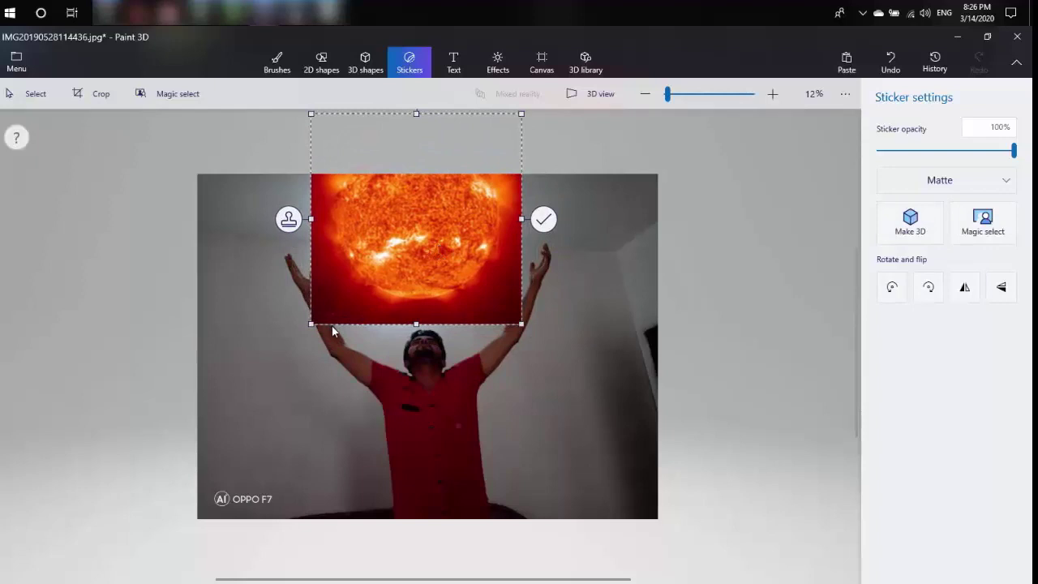
{"action": "left_click_drag", "start_coordinate": [310, 324], "coordinate": [328, 319]}
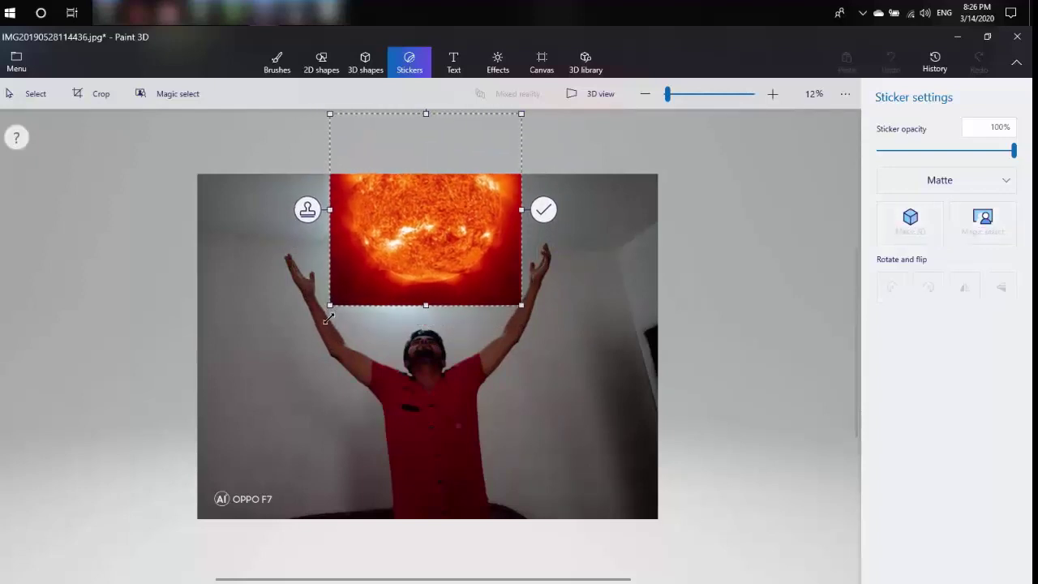
{"action": "left_click_drag", "start_coordinate": [427, 261], "coordinate": [423, 267]}
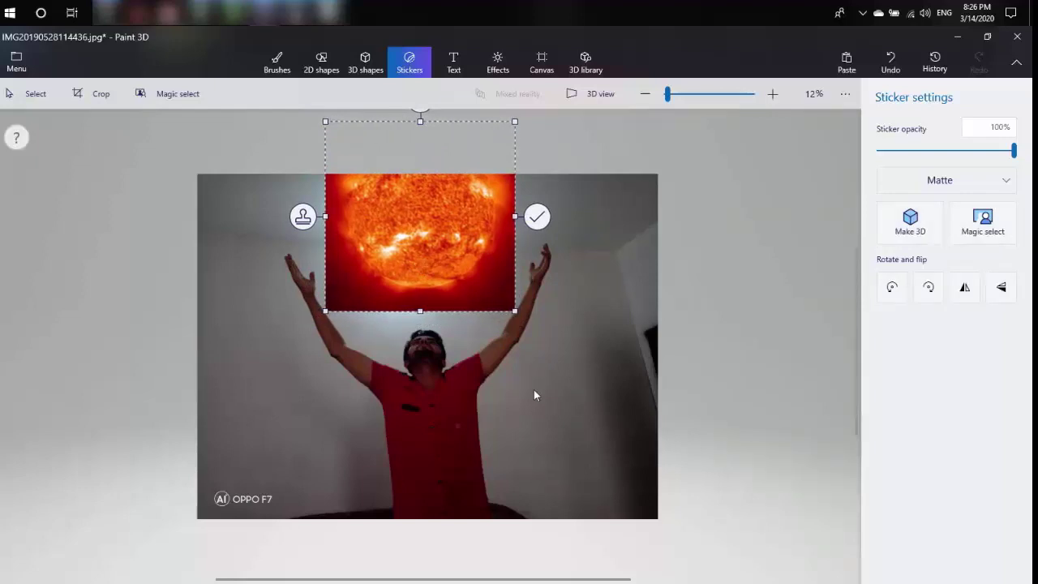
{"action": "left_click", "coordinate": [519, 354]}
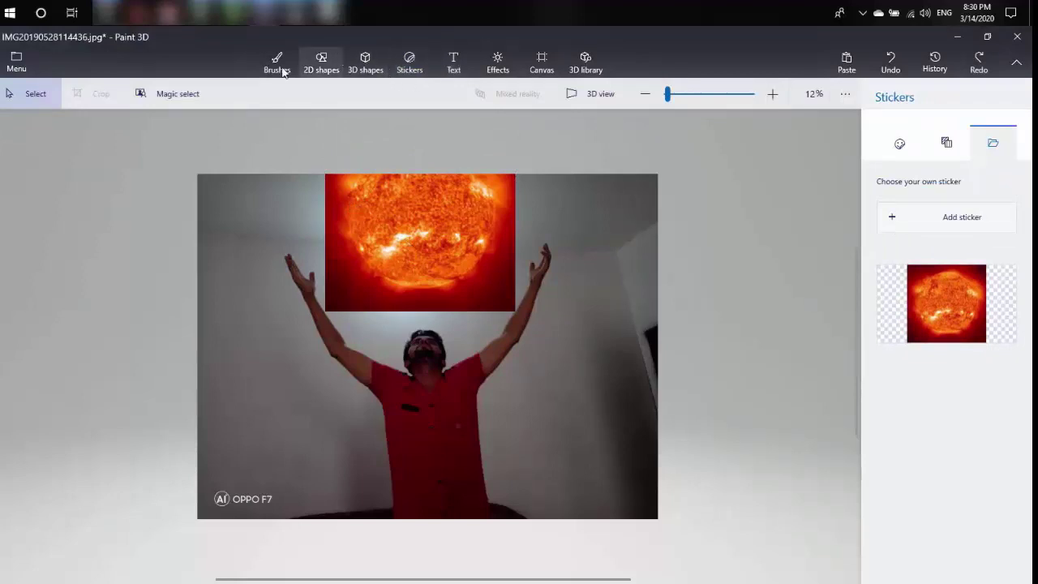
Magic-select the man, tightening the selection box from the top-right, left and bottom
{"action": "left_click", "coordinate": [207, 94]}
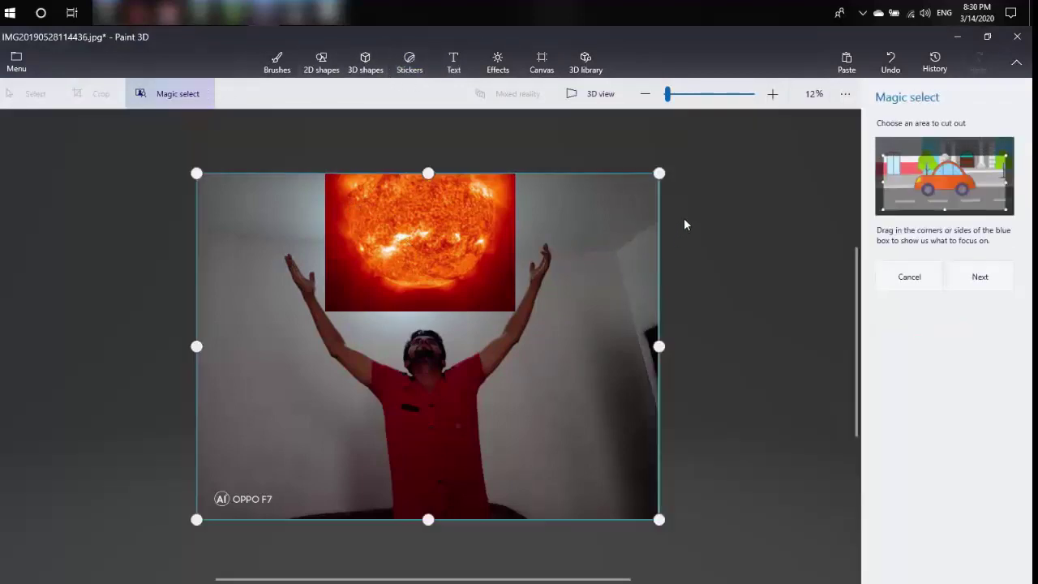
{"action": "left_click_drag", "start_coordinate": [658, 173], "coordinate": [554, 225]}
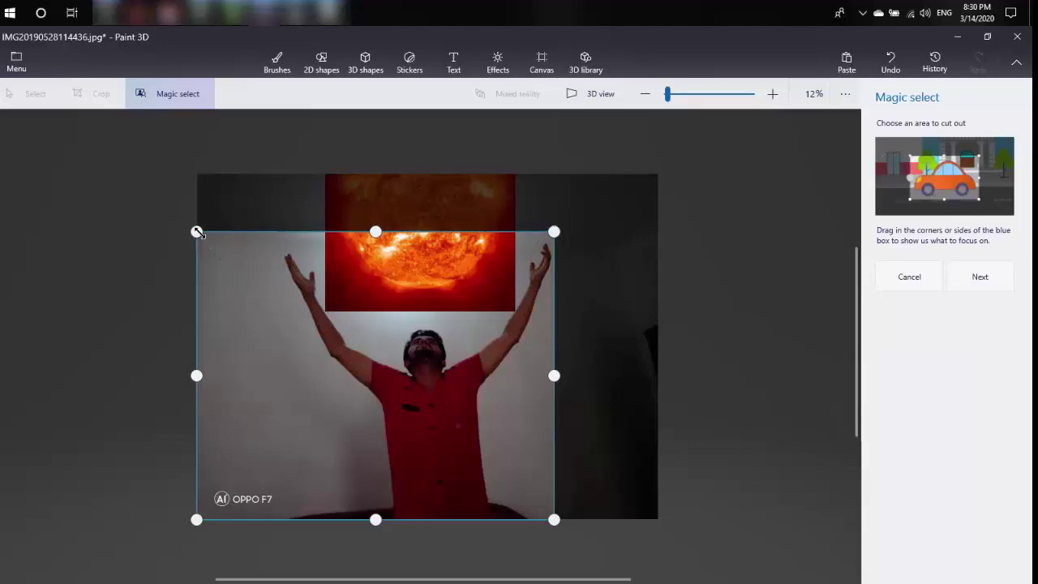
{"action": "mouse_move", "coordinate": [197, 232]}
{"action": "left_mouse_down"}
{"action": "mouse_move", "coordinate": [273, 232]}
{"action": "mouse_move", "coordinate": [281, 242]}
{"action": "left_mouse_up"}
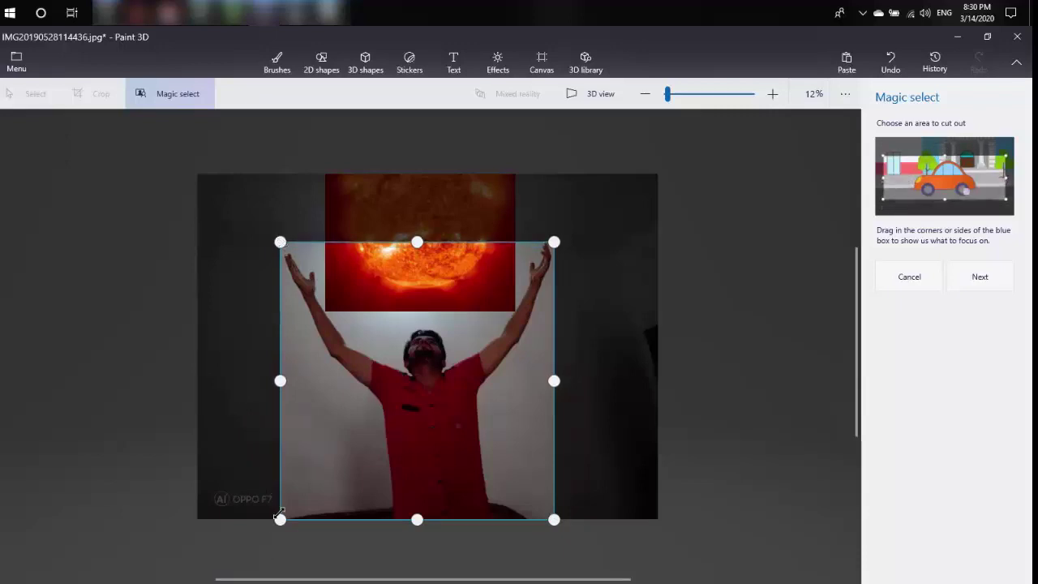
{"action": "left_click_drag", "start_coordinate": [280, 519], "coordinate": [282, 518]}
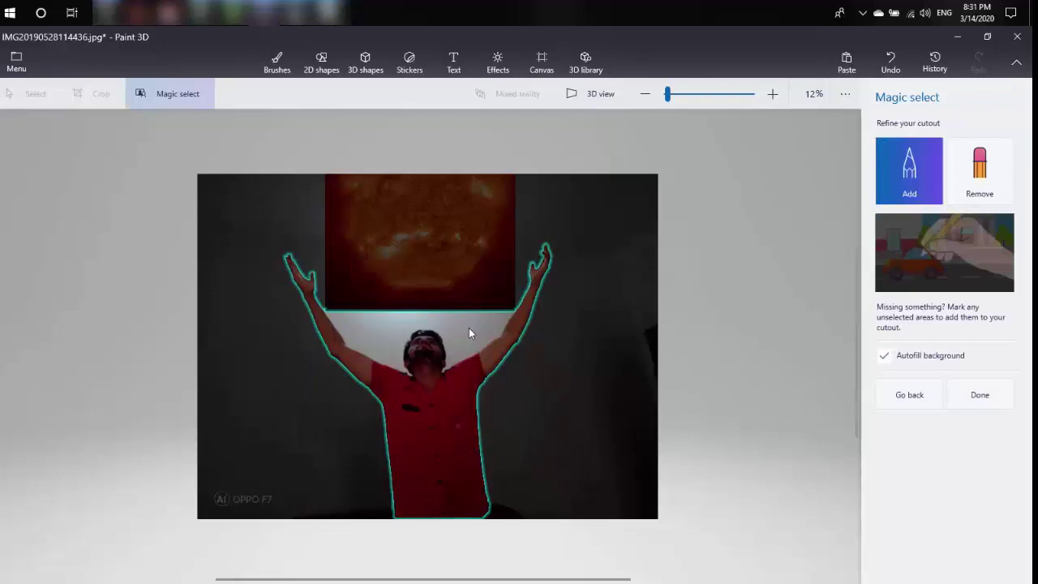
Remove the wall patches above the man's head and turn off Autofill background
{"action": "left_click_drag", "start_coordinate": [395, 333], "coordinate": [364, 333]}
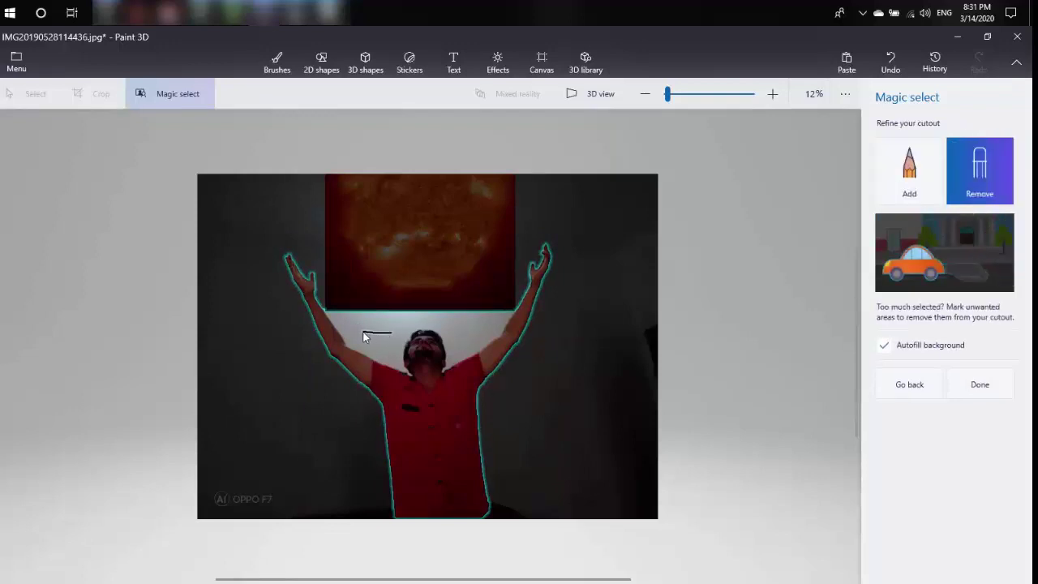
{"action": "mouse_move", "coordinate": [460, 332]}
{"action": "left_mouse_down"}
{"action": "mouse_move", "coordinate": [484, 331]}
{"action": "mouse_move", "coordinate": [405, 327]}
{"action": "mouse_move", "coordinate": [375, 350]}
{"action": "mouse_move", "coordinate": [390, 360]}
{"action": "left_mouse_up"}
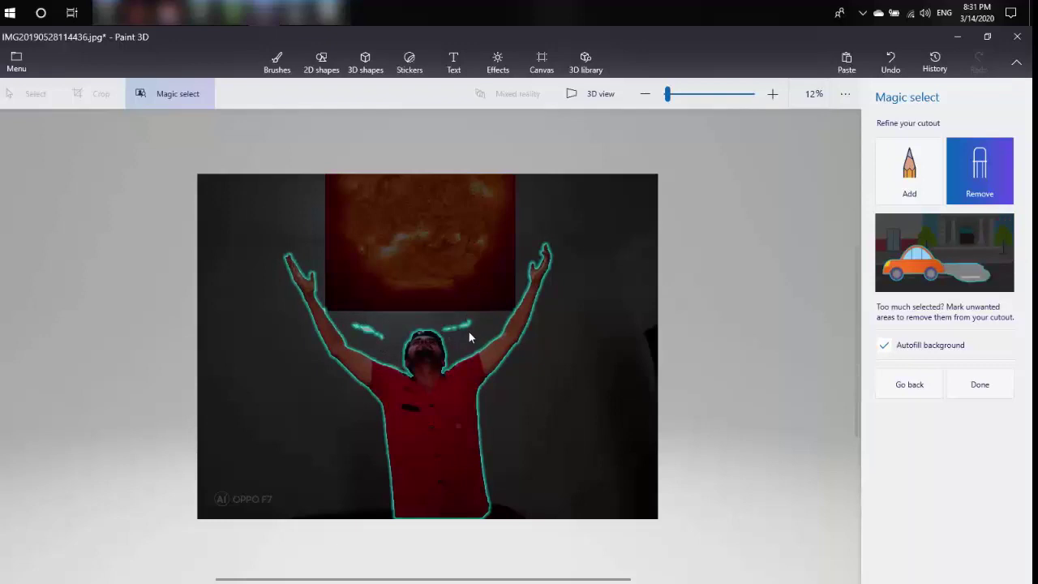
{"action": "mouse_move", "coordinate": [445, 327]}
{"action": "left_mouse_down"}
{"action": "mouse_move", "coordinate": [474, 328]}
{"action": "mouse_move", "coordinate": [444, 338]}
{"action": "mouse_move", "coordinate": [453, 350]}
{"action": "left_mouse_up"}
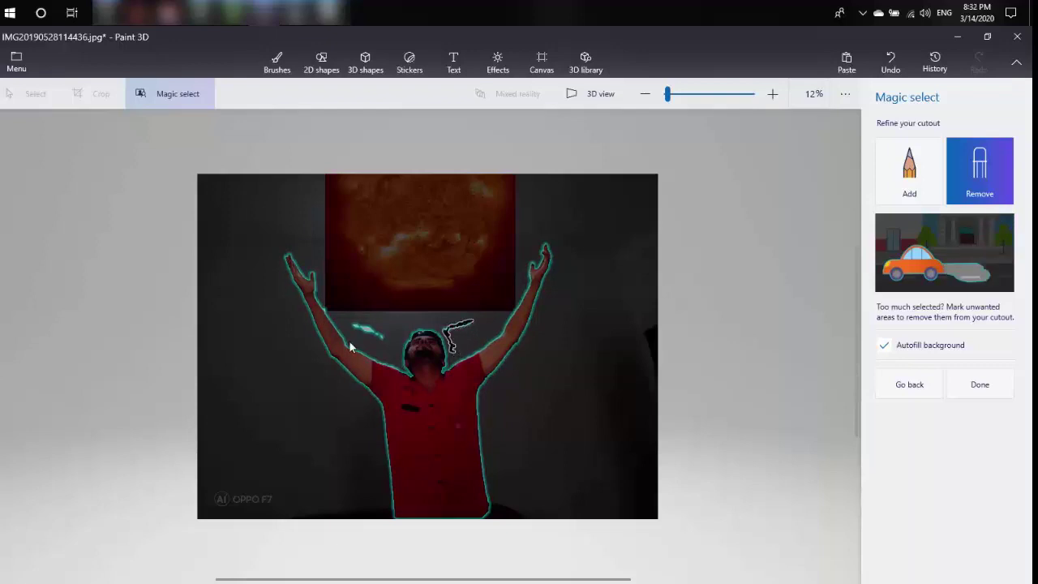
{"action": "left_click_drag", "start_coordinate": [355, 326], "coordinate": [394, 344]}
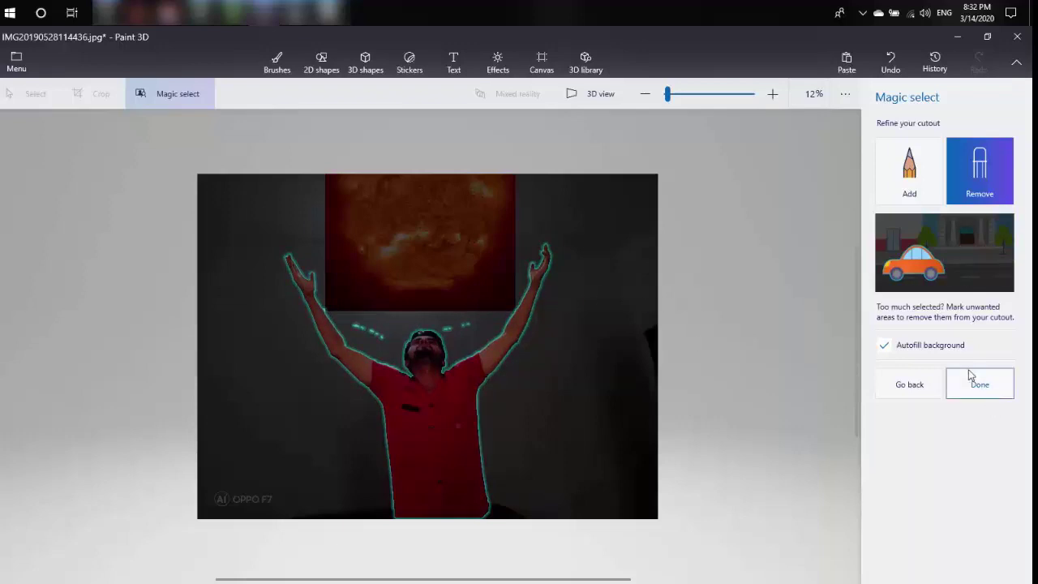
{"action": "left_click", "coordinate": [944, 352]}
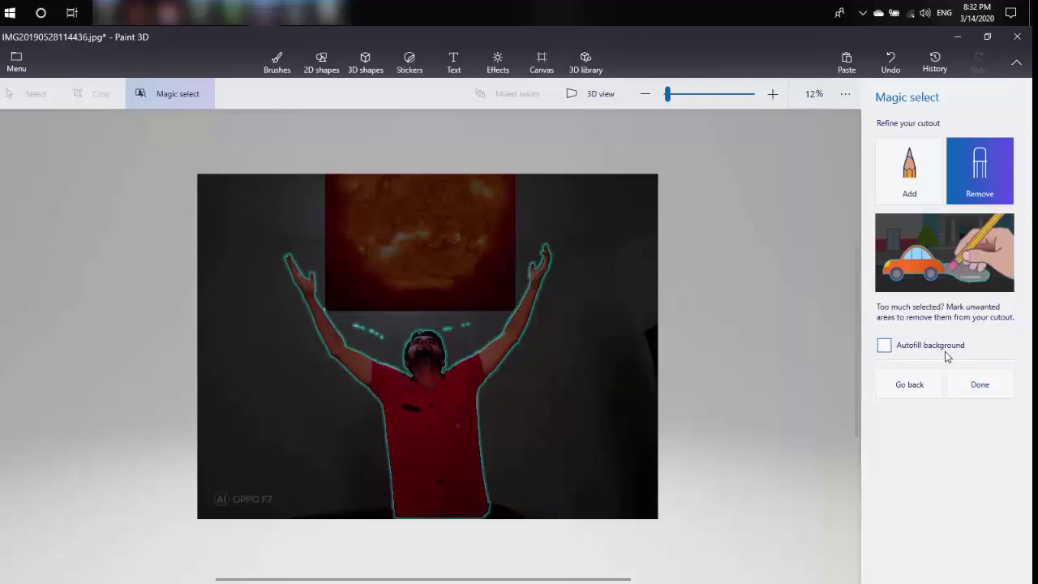
Finish the man's cutout and cut it out of the photo with Ctrl+X
{"action": "left_click", "coordinate": [975, 387]}
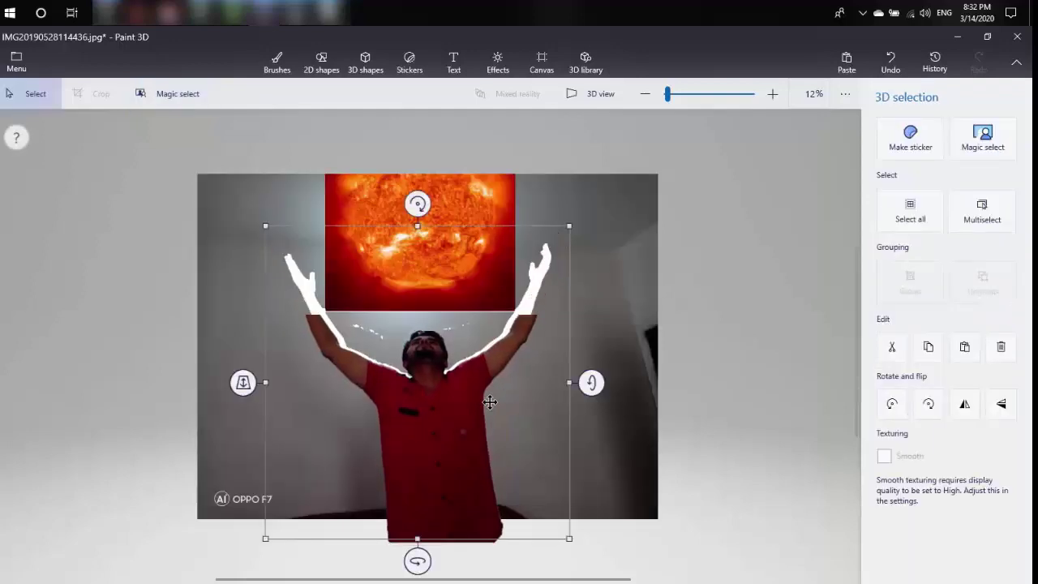
{"action": "key", "text": "ctrl"}
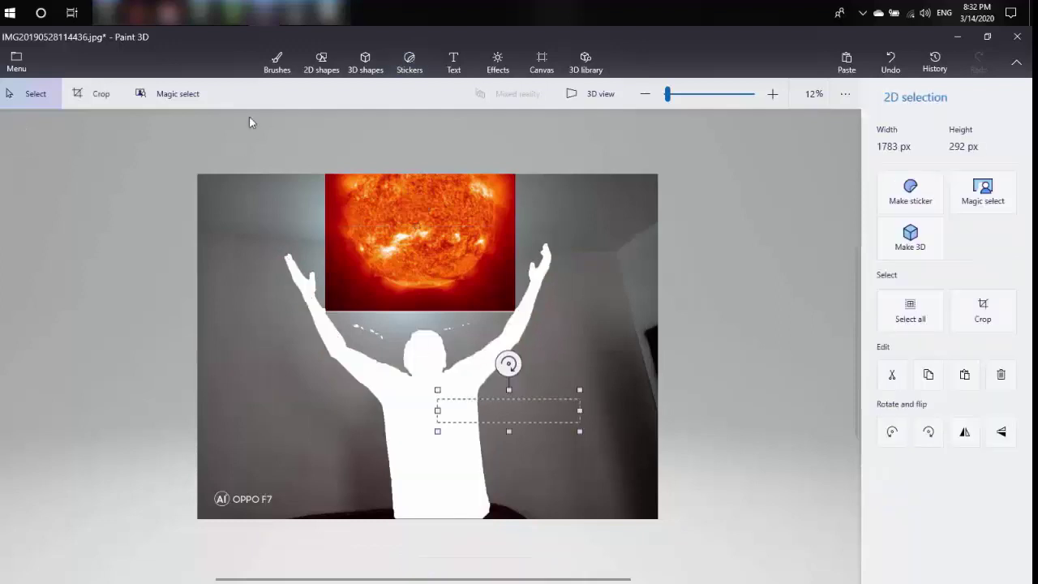
Paste the cut-out man onto a new canvas and zoom in for cleanup
{"action": "key", "text": "ctrl+y"}
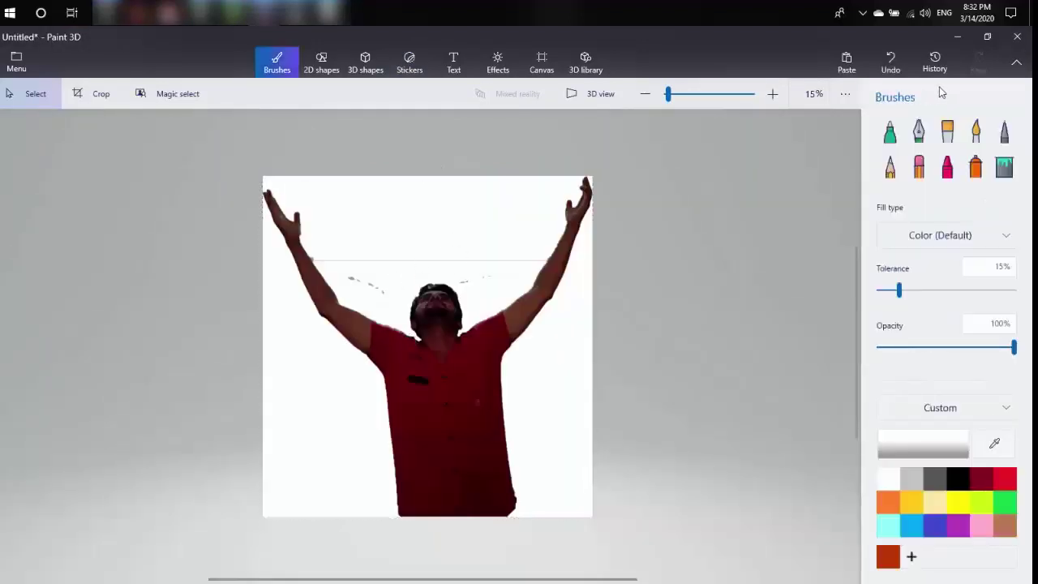
{"action": "left_click", "coordinate": [947, 132]}
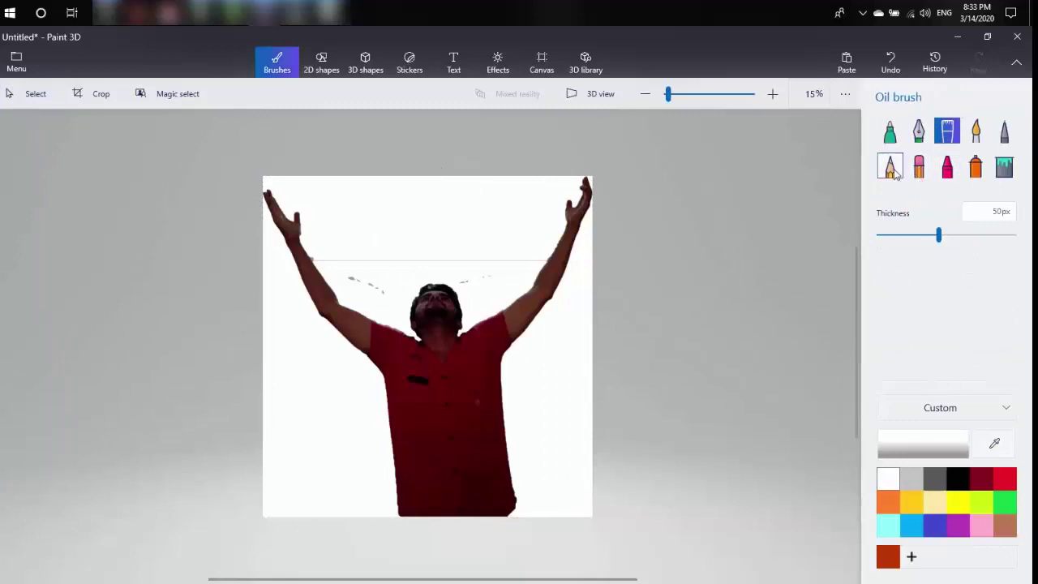
{"action": "left_click", "coordinate": [890, 131]}
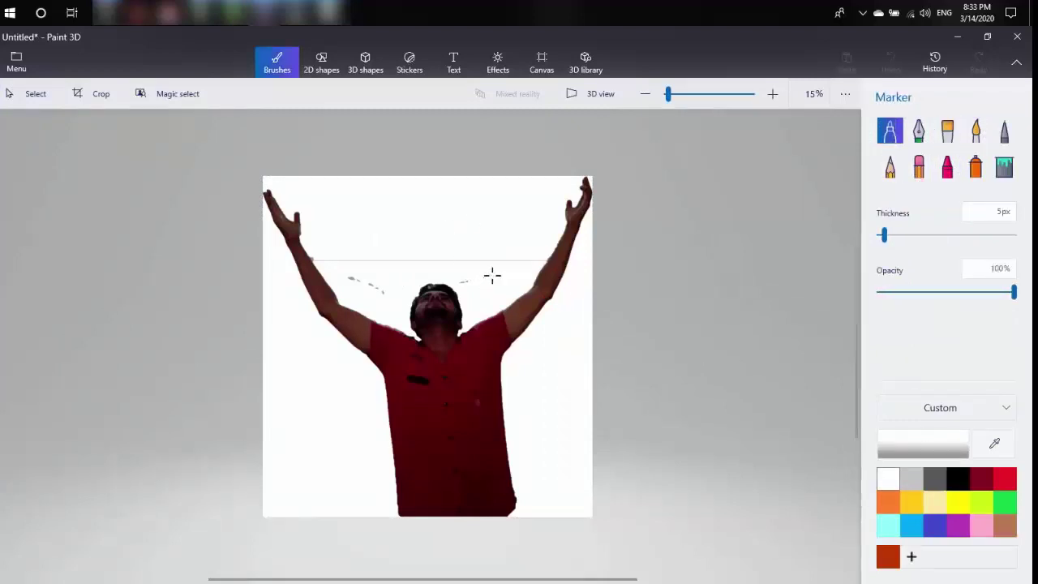
{"action": "left_click", "coordinate": [771, 94]}
{"action": "scroll", "coordinate": [827, 431], "scroll_direction": "up", "scroll_amount": 5}
{"action": "scroll", "coordinate": [822, 406], "scroll_direction": "up", "scroll_amount": 3}
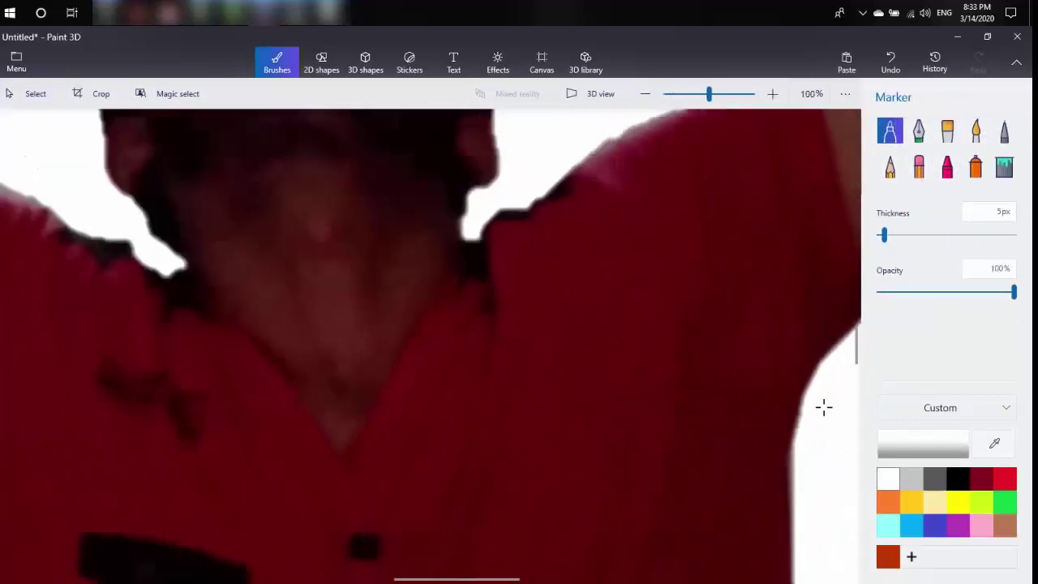
{"action": "scroll", "coordinate": [822, 405], "scroll_direction": "up", "scroll_amount": 3}
{"action": "left_click_drag", "start_coordinate": [856, 344], "coordinate": [857, 286]}
Erase the grey specks above the man's head with the 200px Eraser
{"action": "left_click", "coordinate": [947, 132]}
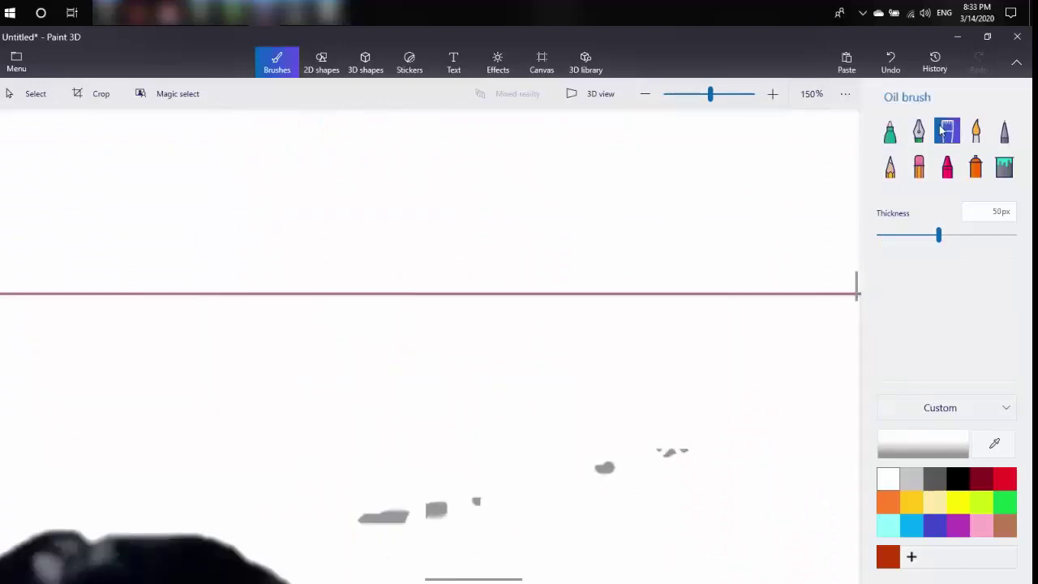
{"action": "left_click", "coordinate": [975, 131]}
{"action": "left_click", "coordinate": [918, 166]}
{"action": "left_click_drag", "start_coordinate": [897, 234], "coordinate": [1015, 234]}
{"action": "left_click", "coordinate": [601, 301]}
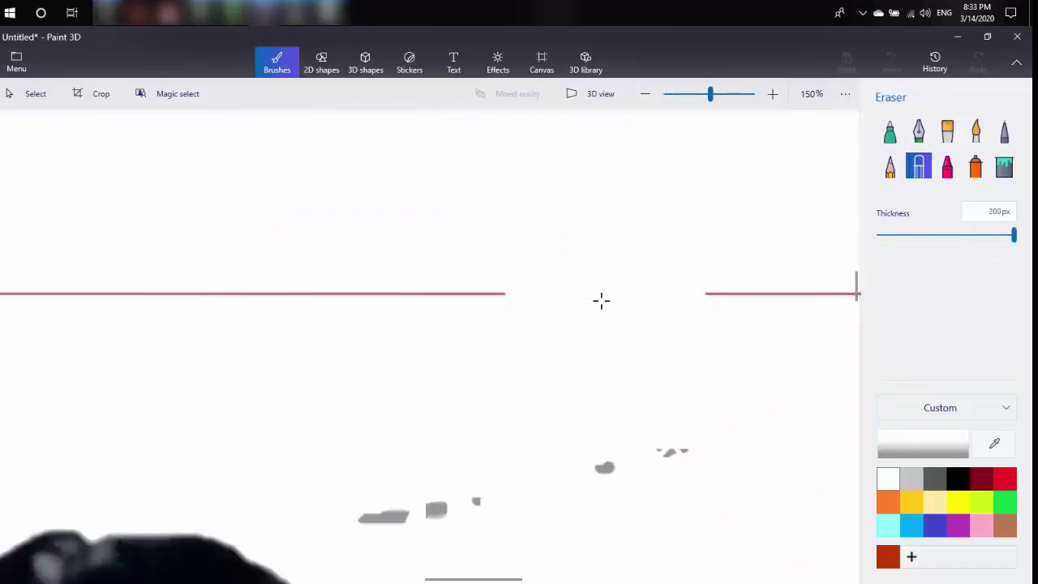
{"action": "left_click_drag", "start_coordinate": [709, 372], "coordinate": [408, 476]}
{"action": "left_click_drag", "start_coordinate": [429, 578], "coordinate": [255, 578]}
{"action": "left_click", "coordinate": [241, 248]}
Erase the stray red line across the canvas, then zoom back out
{"action": "mouse_move", "coordinate": [241, 247]}
{"action": "left_mouse_down"}
{"action": "mouse_move", "coordinate": [562, 308]}
{"action": "mouse_move", "coordinate": [792, 329]}
{"action": "mouse_move", "coordinate": [651, 454]}
{"action": "mouse_move", "coordinate": [827, 528]}
{"action": "left_mouse_up"}
{"action": "mouse_move", "coordinate": [299, 578]}
{"action": "left_mouse_down"}
{"action": "mouse_move", "coordinate": [411, 578]}
{"action": "mouse_move", "coordinate": [393, 578]}
{"action": "left_mouse_up"}
{"action": "mouse_move", "coordinate": [121, 234]}
{"action": "left_mouse_down"}
{"action": "mouse_move", "coordinate": [626, 296]}
{"action": "mouse_move", "coordinate": [857, 287]}
{"action": "left_mouse_up"}
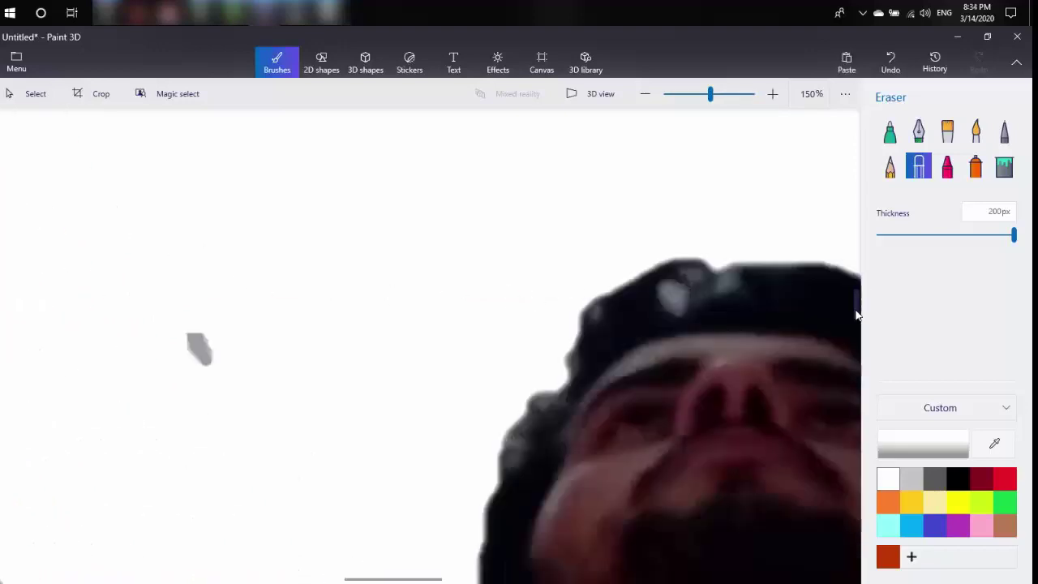
{"action": "left_click_drag", "start_coordinate": [393, 578], "coordinate": [511, 578]}
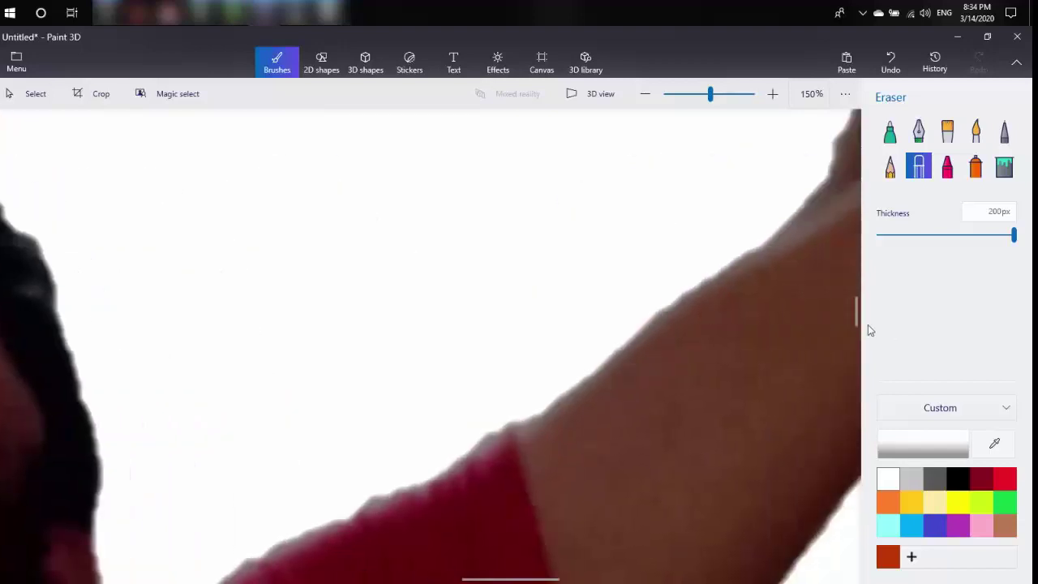
{"action": "left_click", "coordinate": [162, 393]}
{"action": "left_click_drag", "start_coordinate": [161, 393], "coordinate": [702, 393]}
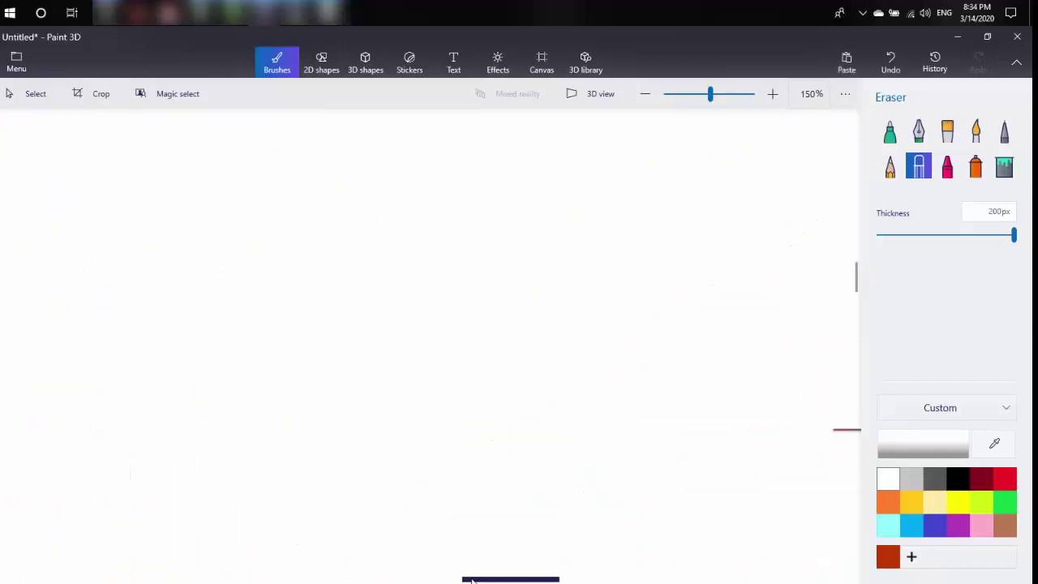
{"action": "left_click_drag", "start_coordinate": [472, 580], "coordinate": [526, 580]}
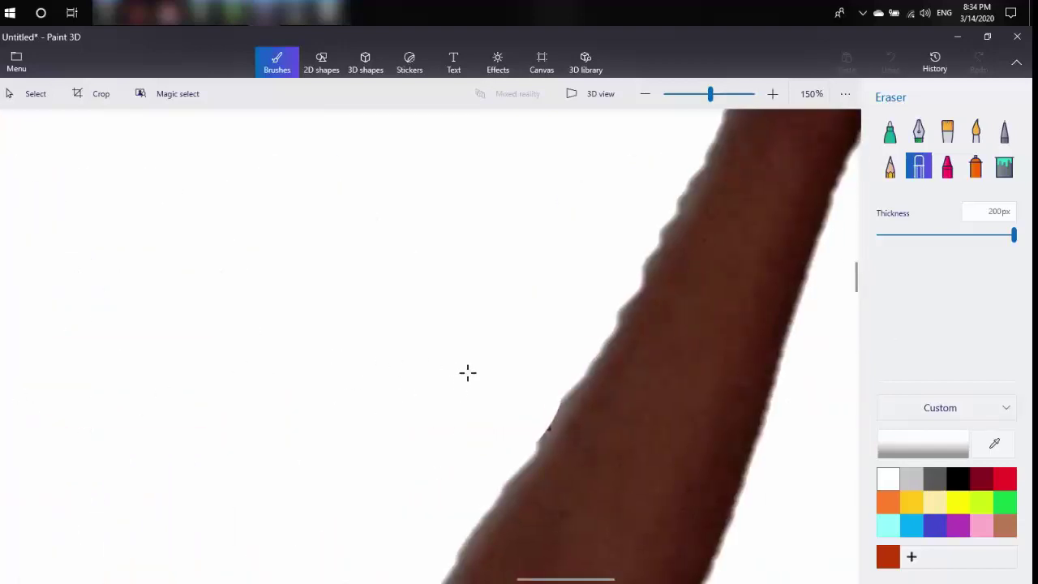
{"action": "left_click", "coordinate": [653, 96]}
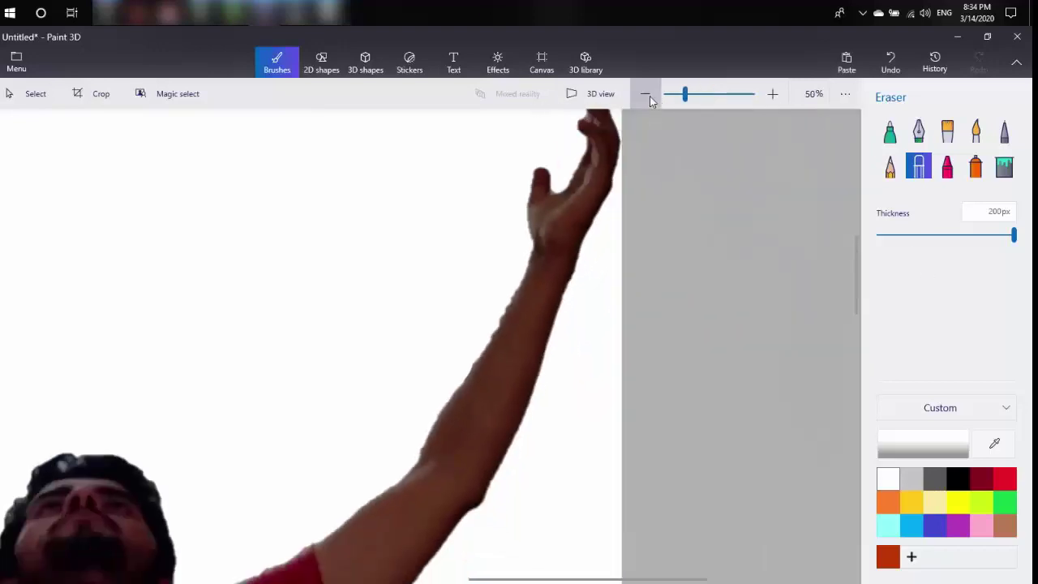
{"action": "left_click", "coordinate": [648, 96]}
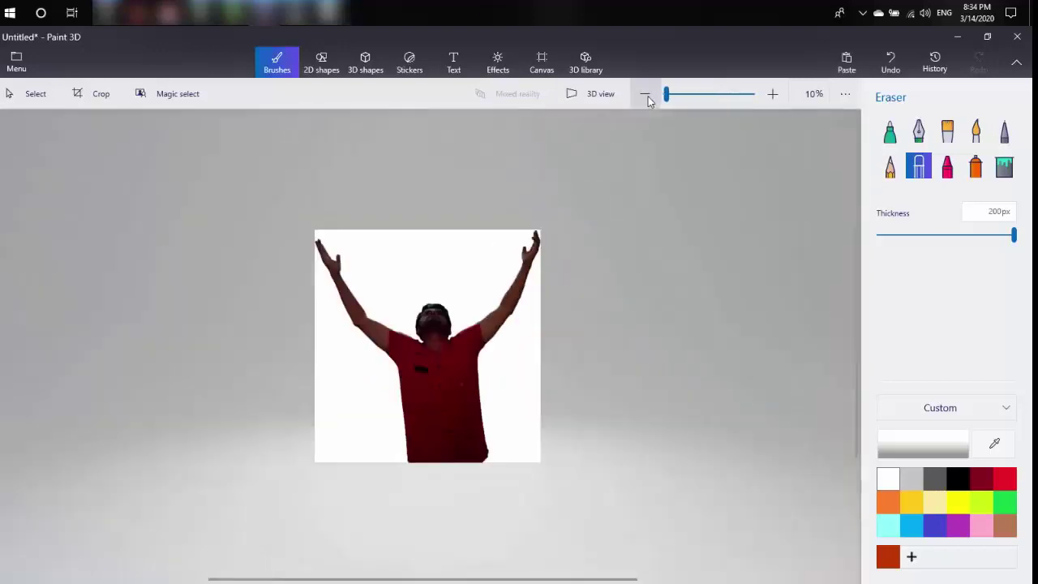
{"action": "left_click", "coordinate": [771, 93]}
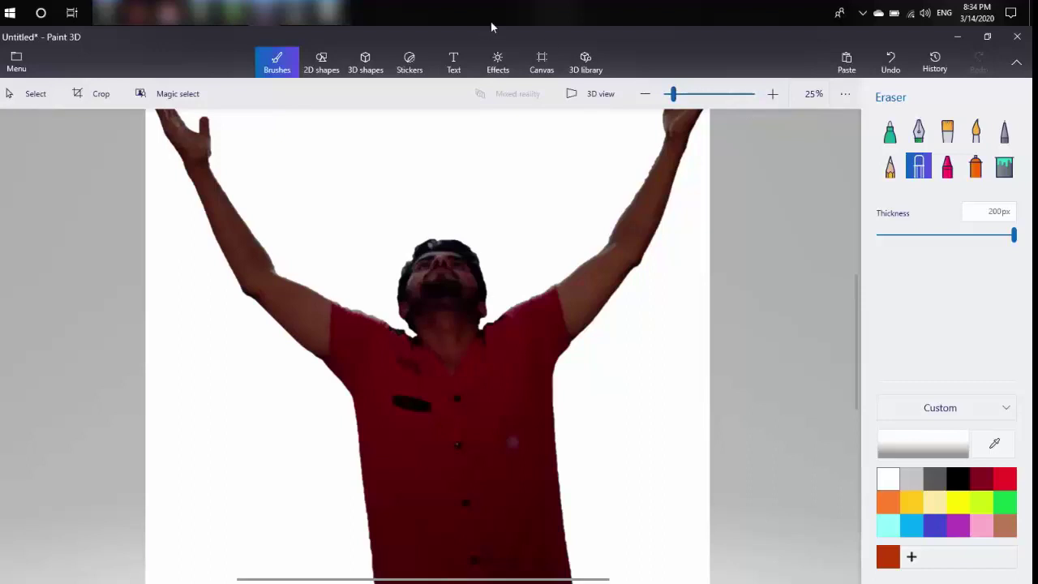
{"action": "left_click", "coordinate": [516, 65]}
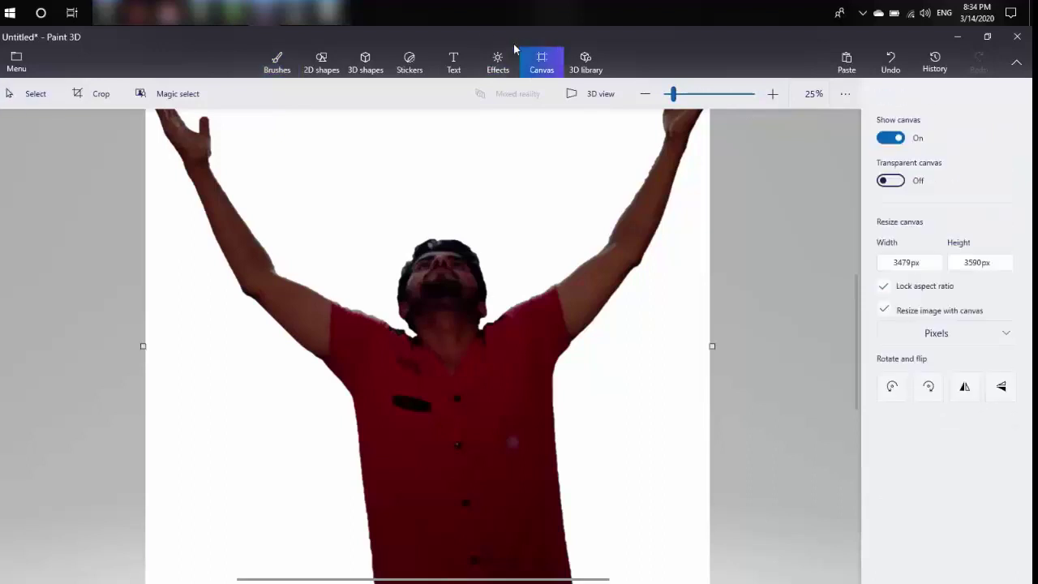
{"action": "scroll", "coordinate": [661, 360], "scroll_direction": "down", "scroll_amount": 3}
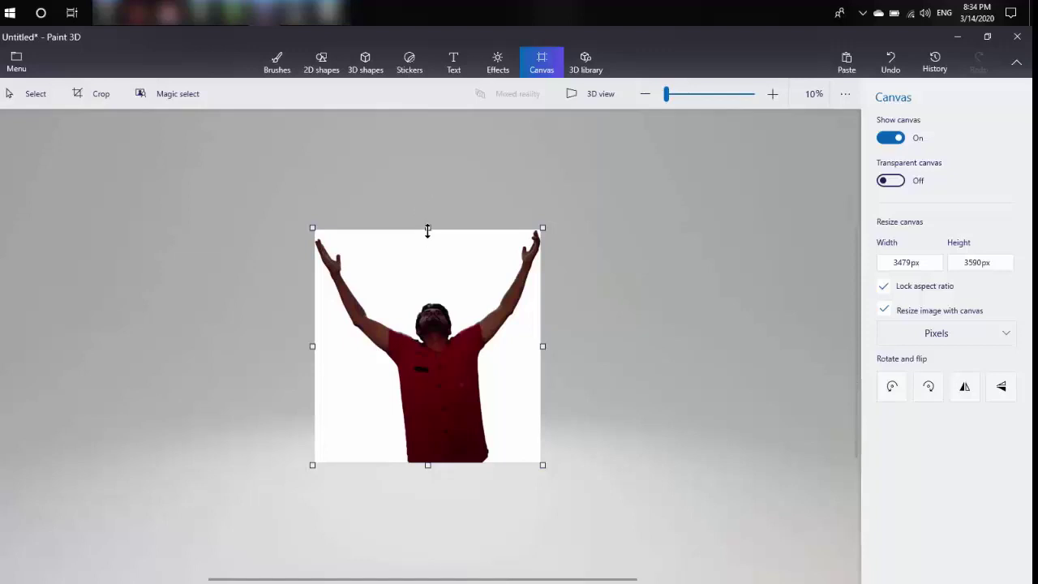
{"action": "left_click_drag", "start_coordinate": [430, 152], "coordinate": [431, 144]}
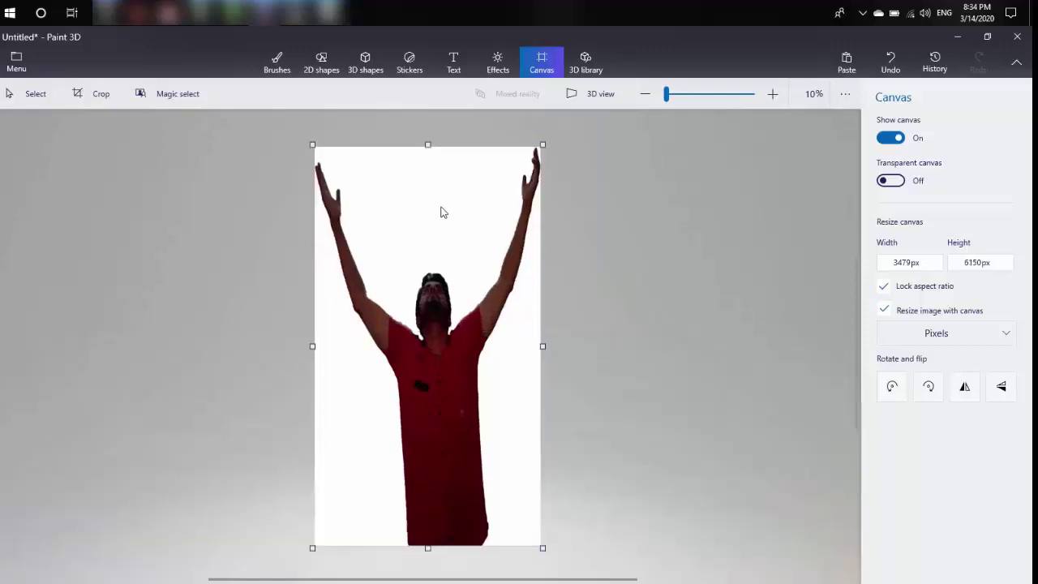
{"action": "key", "text": "ctrl+z"}
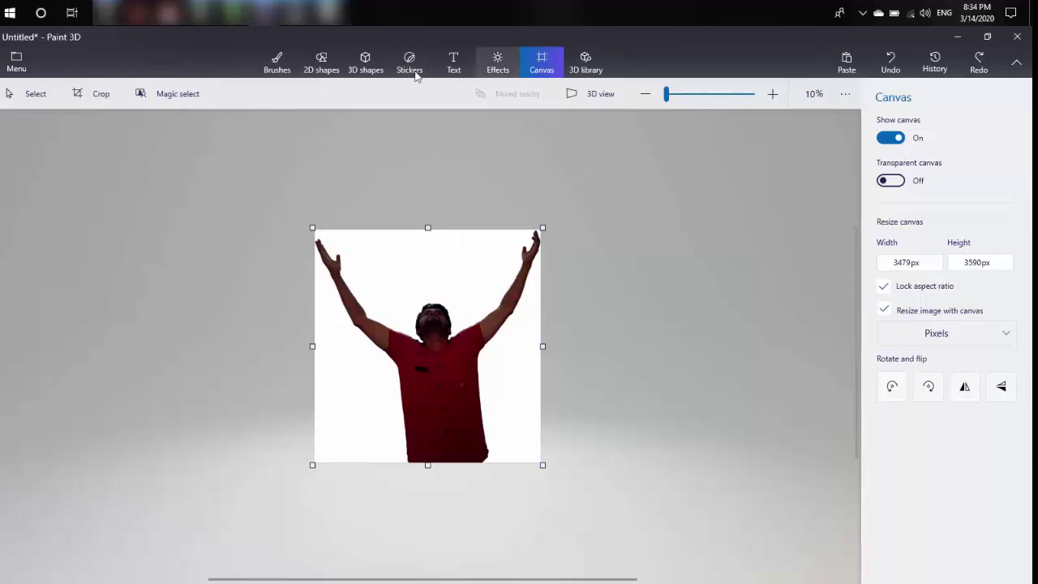
Add sun-update-1 from the EDIT folder as a custom sticker on the man's canvas
{"action": "left_click", "coordinate": [276, 60]}
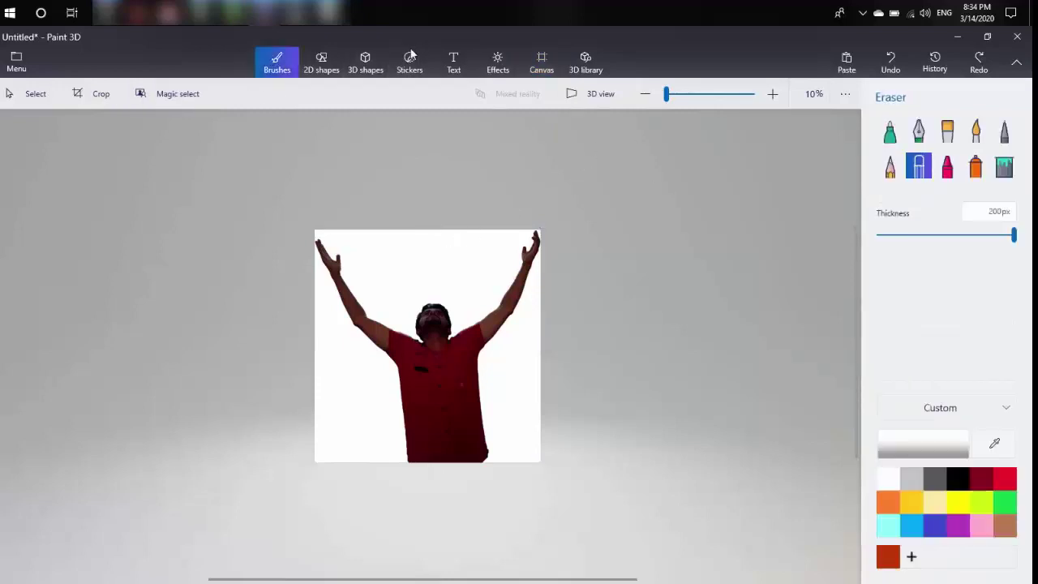
{"action": "left_click", "coordinate": [410, 60]}
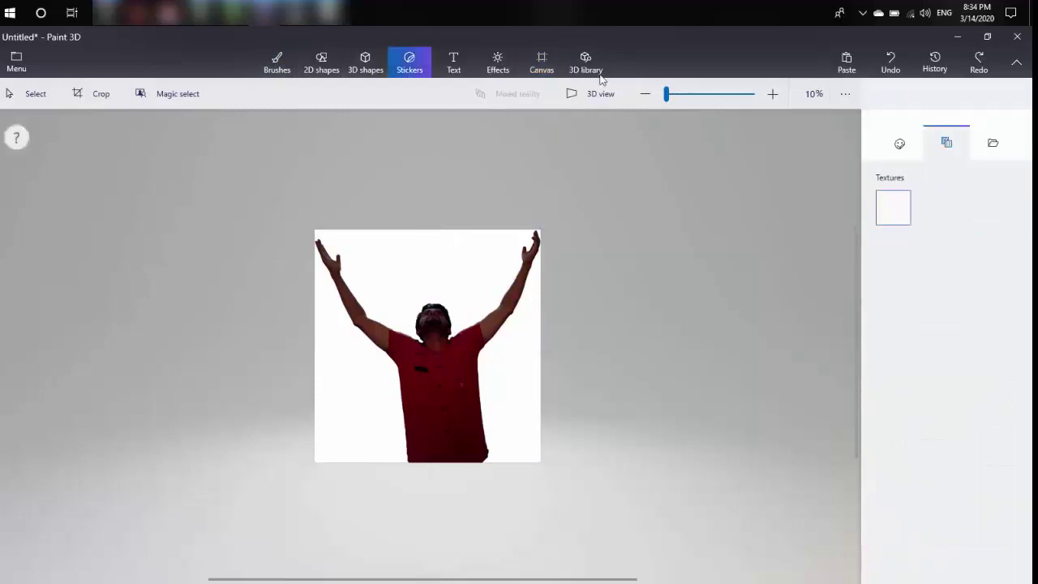
{"action": "left_click", "coordinate": [990, 142]}
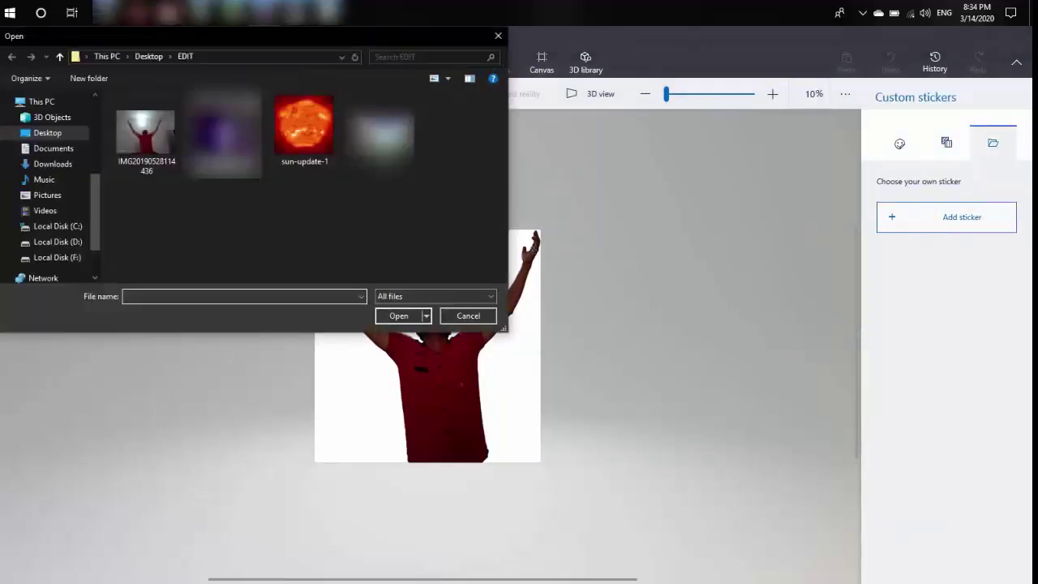
{"action": "left_click", "coordinate": [299, 106]}
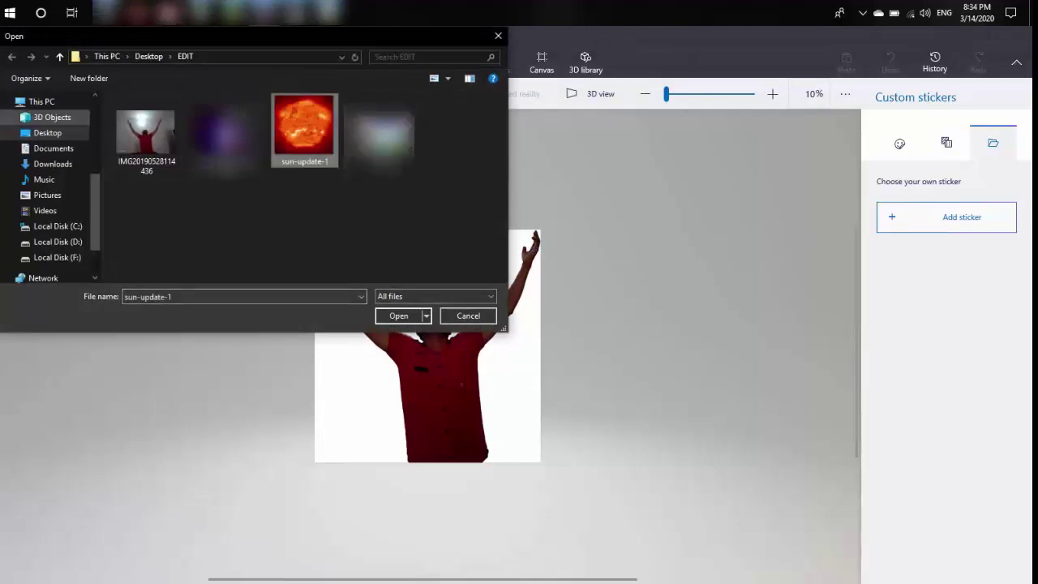
{"action": "double_click", "coordinate": [306, 125]}
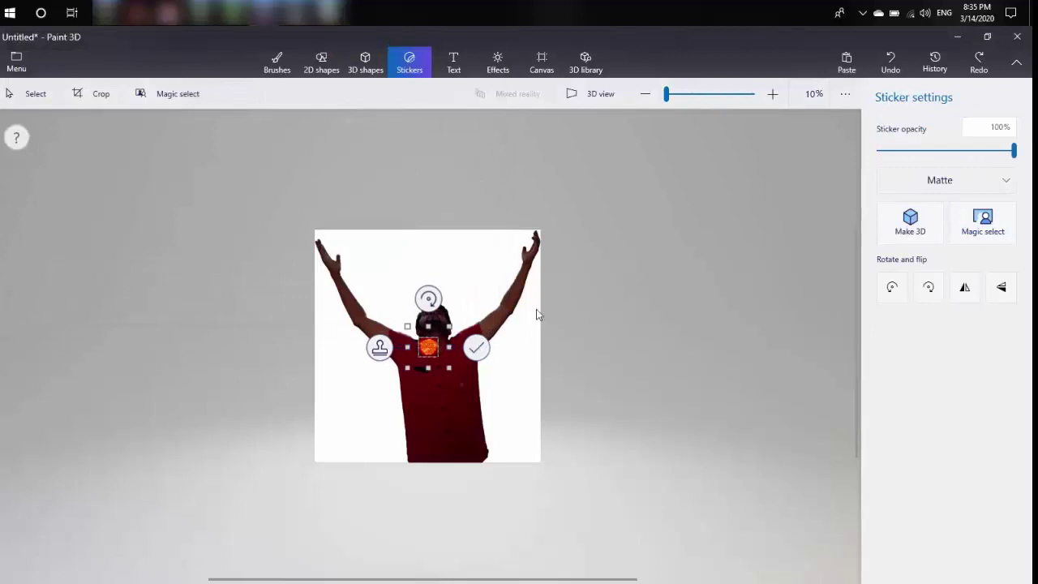
Start a Magic select on the sun sticker and tighten the selection box around the sun
{"action": "left_click", "coordinate": [982, 231]}
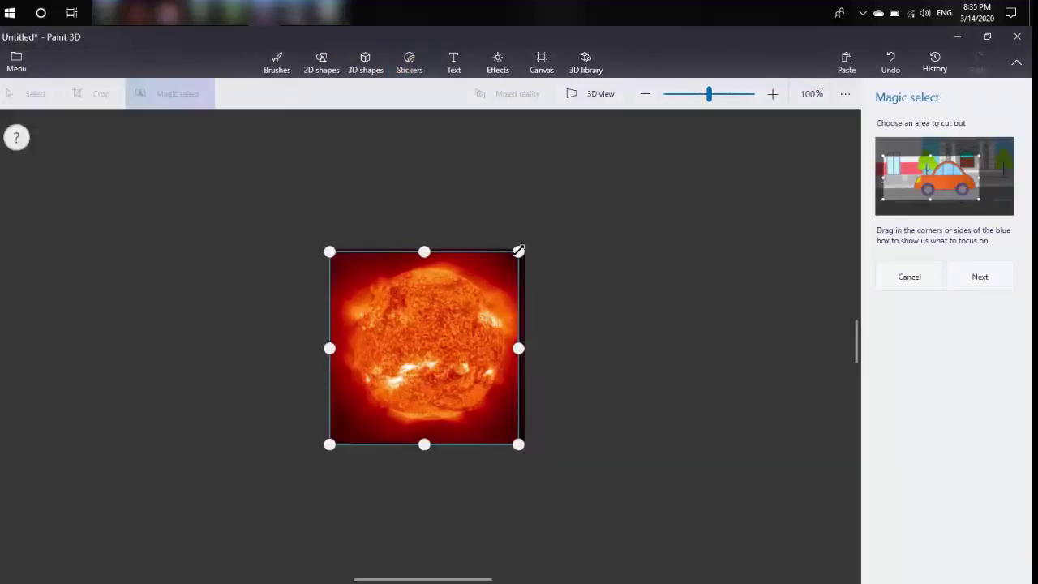
{"action": "left_click_drag", "start_coordinate": [525, 248], "coordinate": [510, 256]}
{"action": "mouse_move", "coordinate": [329, 444]}
{"action": "left_mouse_down"}
{"action": "mouse_move", "coordinate": [372, 419]}
{"action": "mouse_move", "coordinate": [335, 425]}
{"action": "left_mouse_up"}
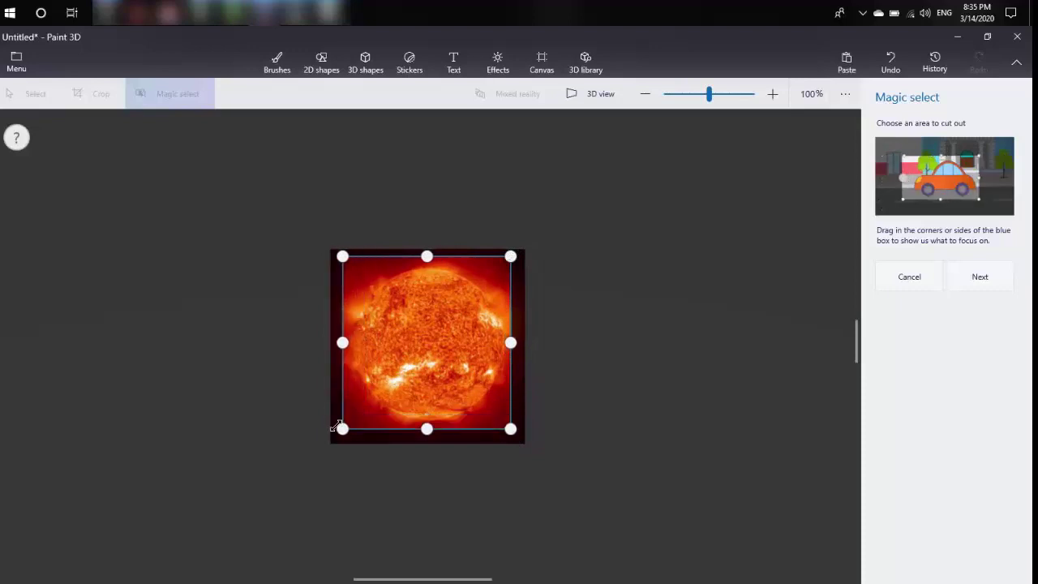
Zoom in and trim the bumps off the sun's upper right and upper left outline
{"action": "left_click", "coordinate": [979, 277]}
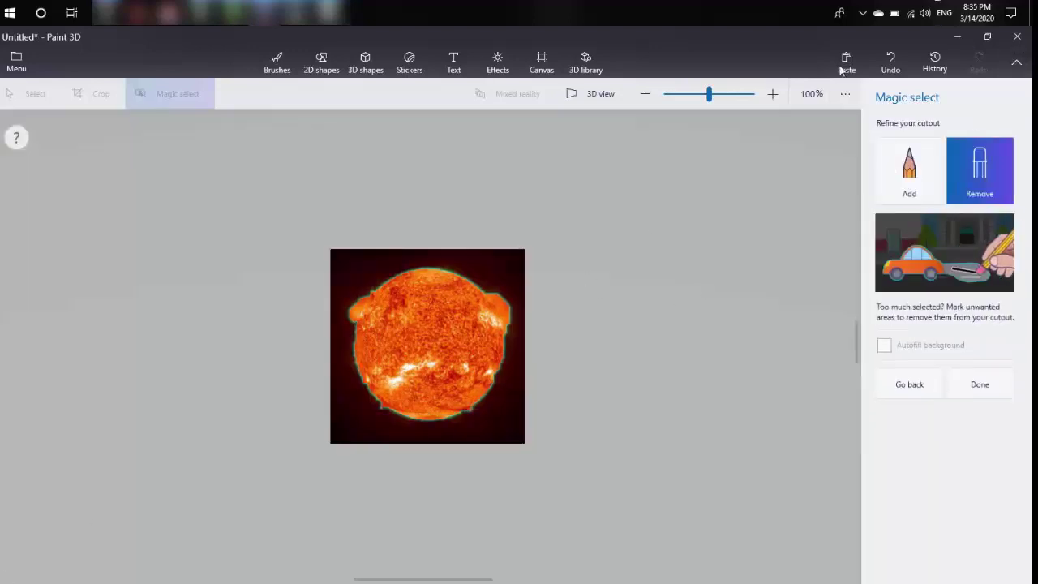
{"action": "left_click", "coordinate": [771, 95]}
{"action": "left_click_drag", "start_coordinate": [600, 280], "coordinate": [560, 237]}
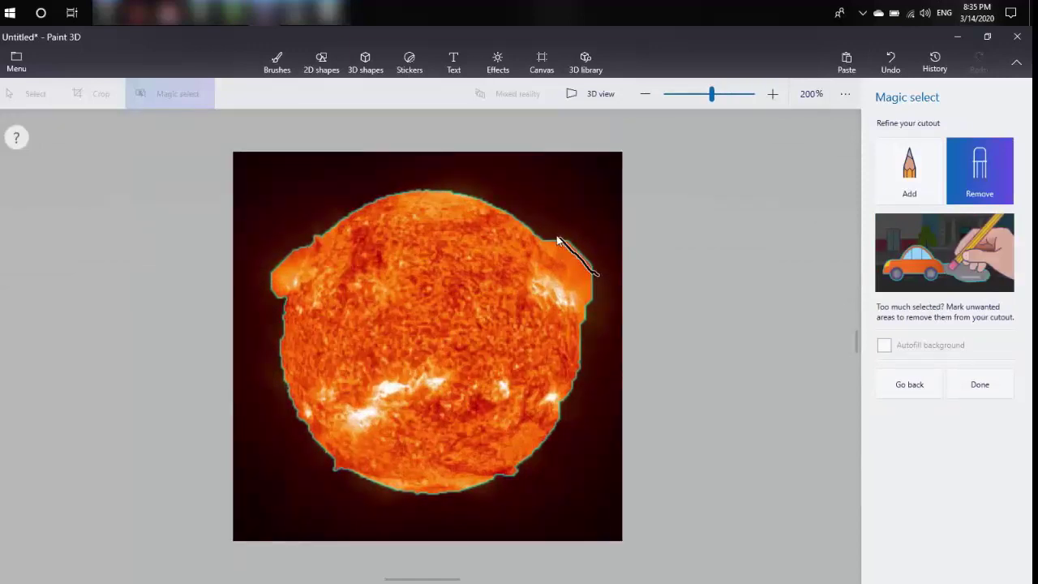
{"action": "left_click_drag", "start_coordinate": [284, 292], "coordinate": [296, 231]}
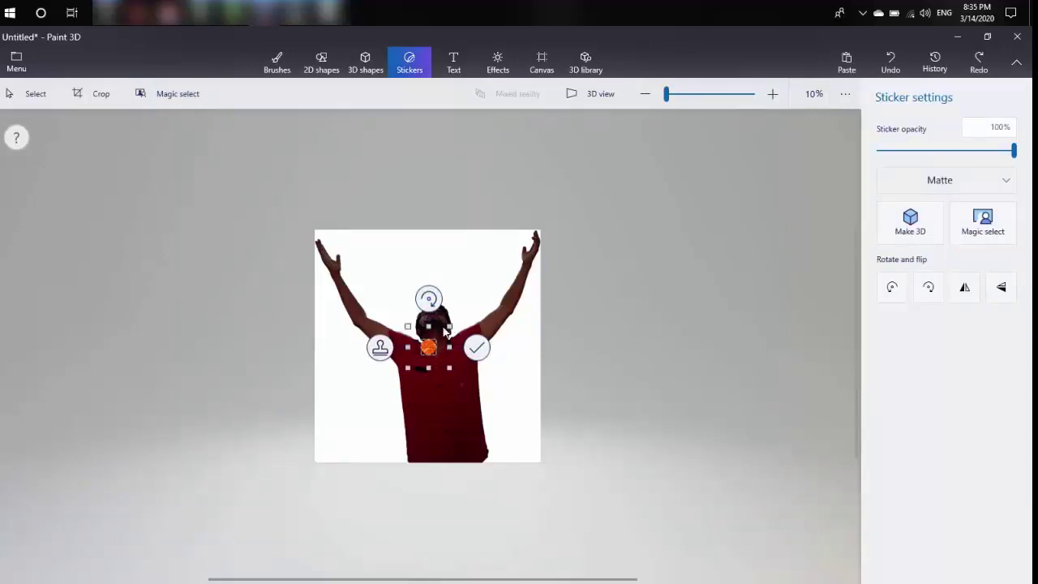
Enlarge the sun, place it at the top edge, widen it toward both hands, make it slightly taller, and stamp it
{"action": "mouse_move", "coordinate": [447, 331]}
{"action": "left_mouse_down"}
{"action": "mouse_move", "coordinate": [486, 292]}
{"action": "mouse_move", "coordinate": [562, 257]}
{"action": "left_mouse_up"}
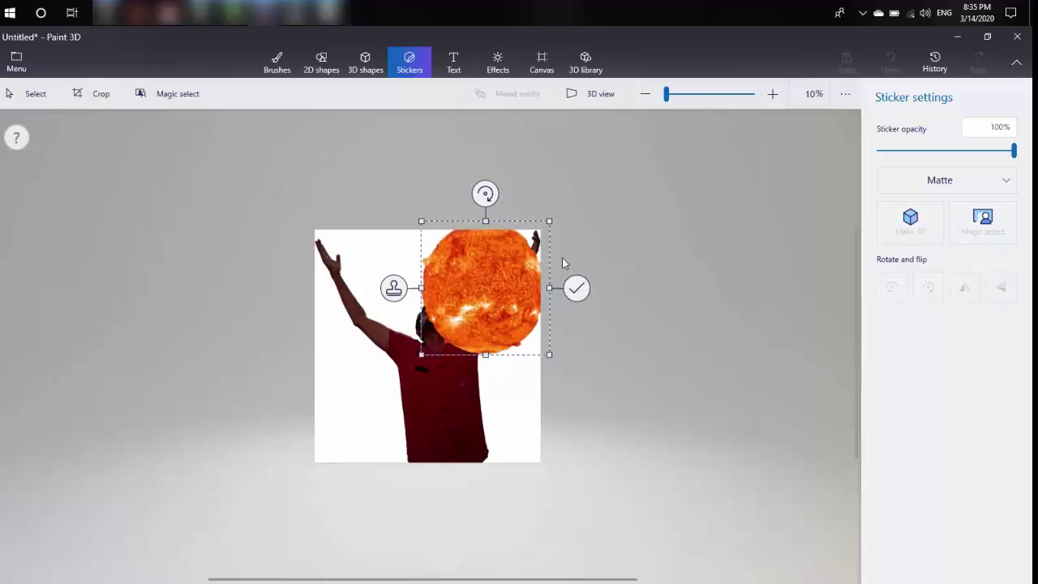
{"action": "mouse_move", "coordinate": [476, 287]}
{"action": "left_mouse_down"}
{"action": "mouse_move", "coordinate": [412, 219]}
{"action": "mouse_move", "coordinate": [411, 229]}
{"action": "mouse_move", "coordinate": [424, 230]}
{"action": "left_mouse_up"}
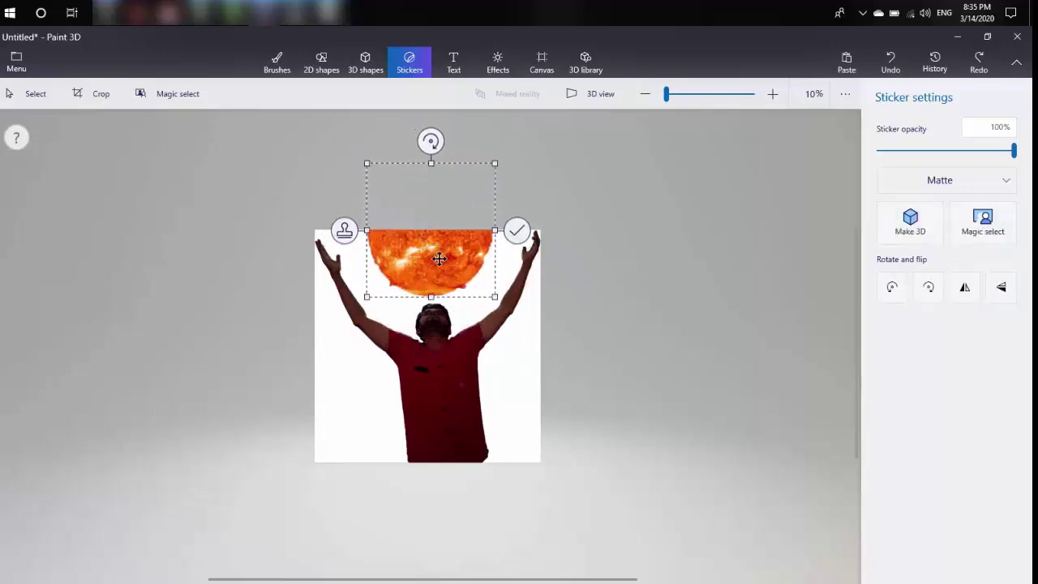
{"action": "left_click_drag", "start_coordinate": [367, 232], "coordinate": [334, 232]}
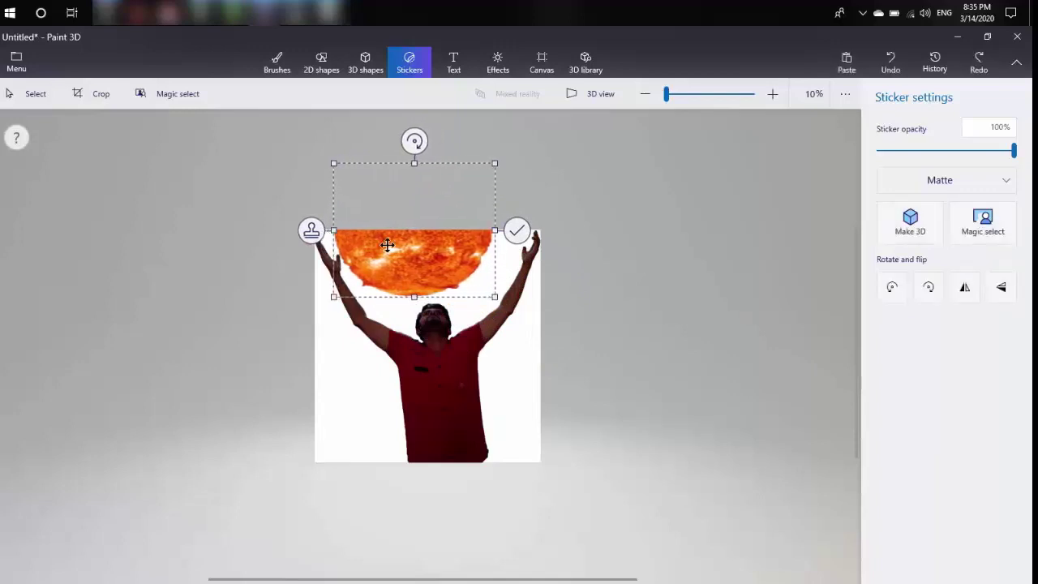
{"action": "mouse_move", "coordinate": [495, 230]}
{"action": "left_mouse_down"}
{"action": "mouse_move", "coordinate": [532, 230]}
{"action": "mouse_move", "coordinate": [523, 231]}
{"action": "left_mouse_up"}
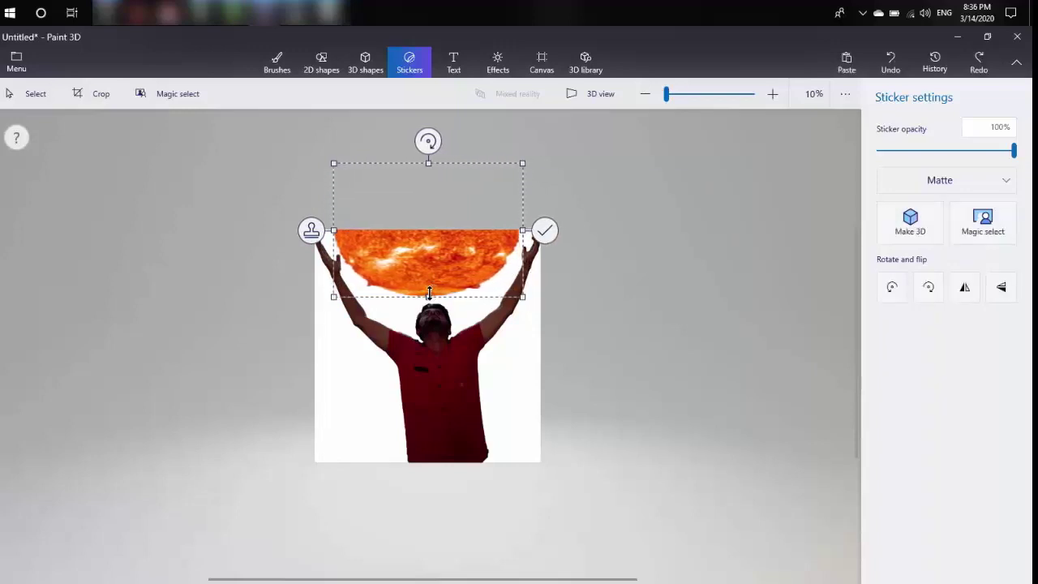
{"action": "left_click_drag", "start_coordinate": [429, 293], "coordinate": [430, 299]}
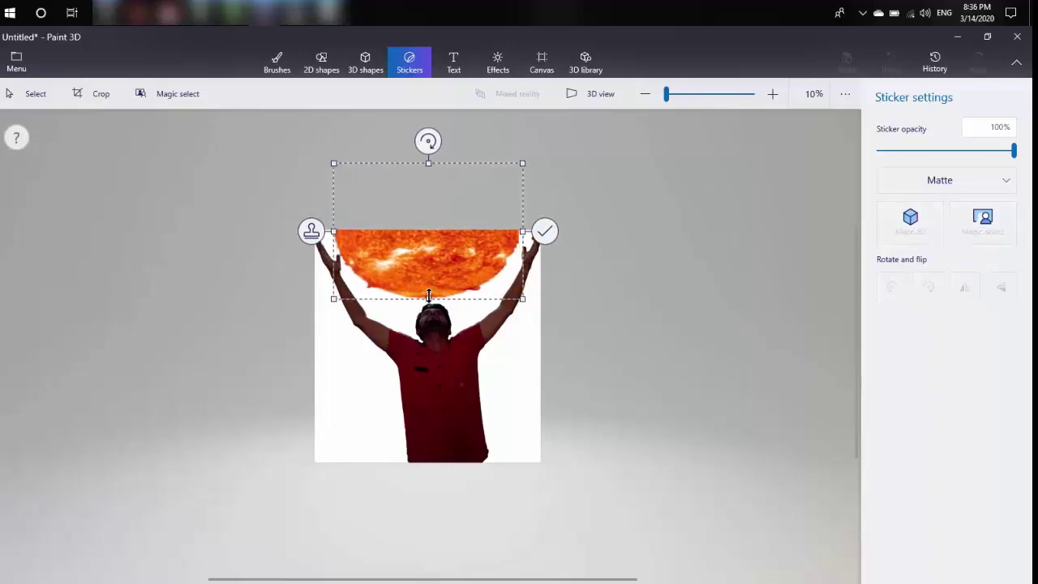
{"action": "left_click", "coordinate": [485, 314]}
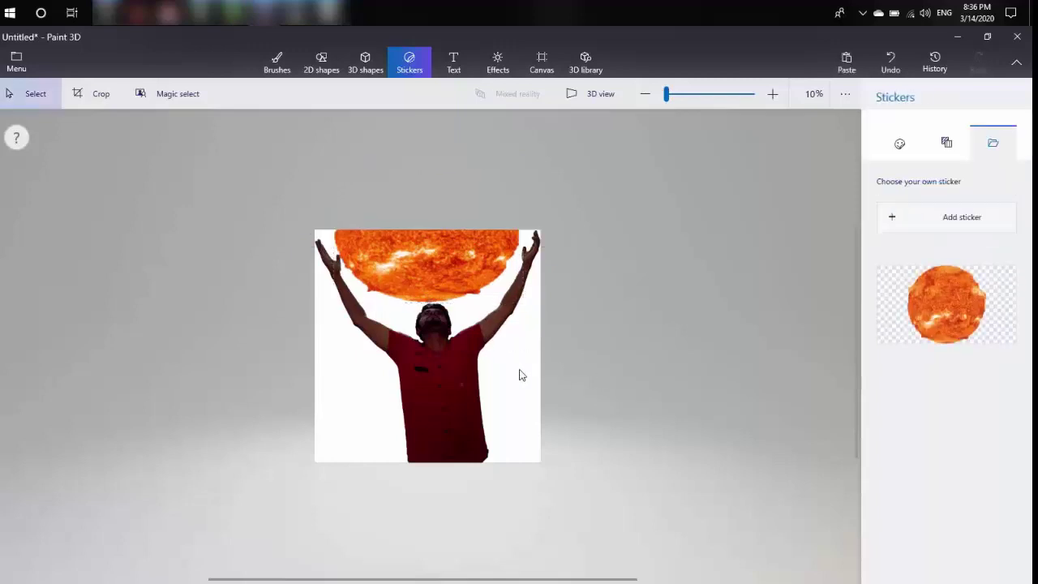
Sample the sun's orange with the Fill tool's eyedropper and fill the white background with it
{"action": "left_click", "coordinate": [264, 62]}
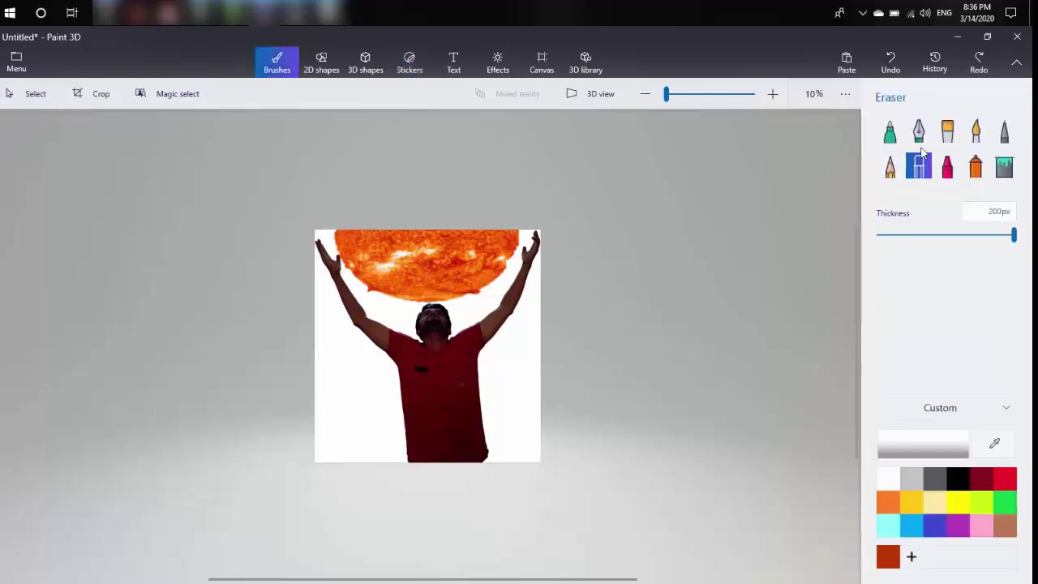
{"action": "left_click", "coordinate": [1006, 165]}
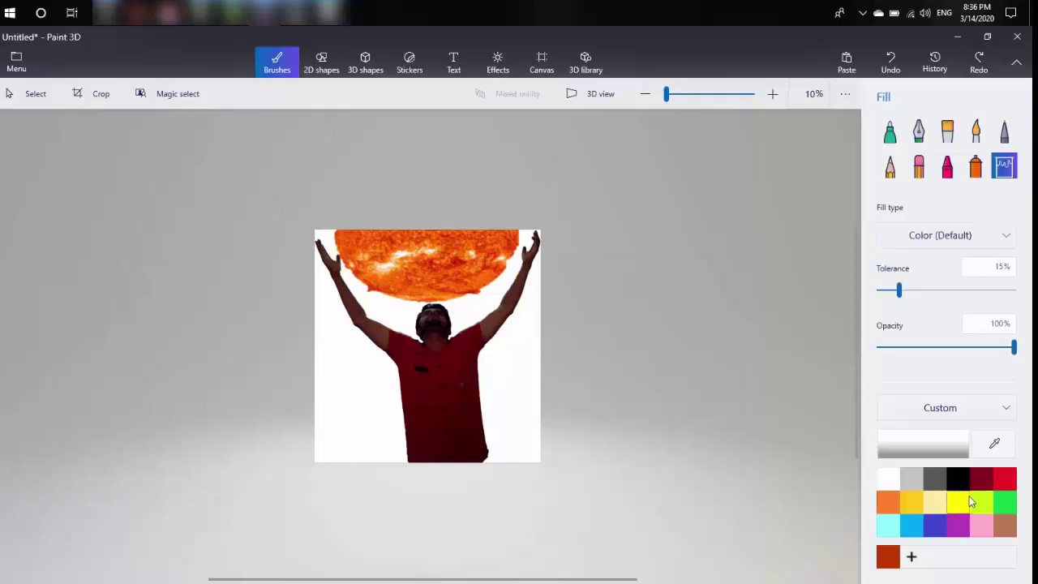
{"action": "left_click", "coordinate": [1011, 442]}
{"action": "left_click", "coordinate": [439, 233]}
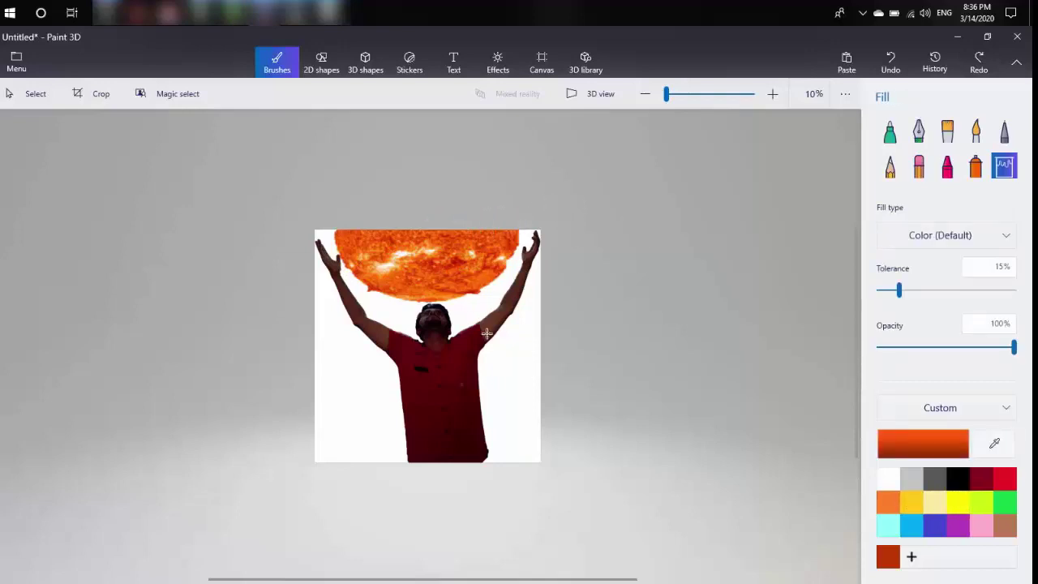
{"action": "left_click", "coordinate": [529, 368]}
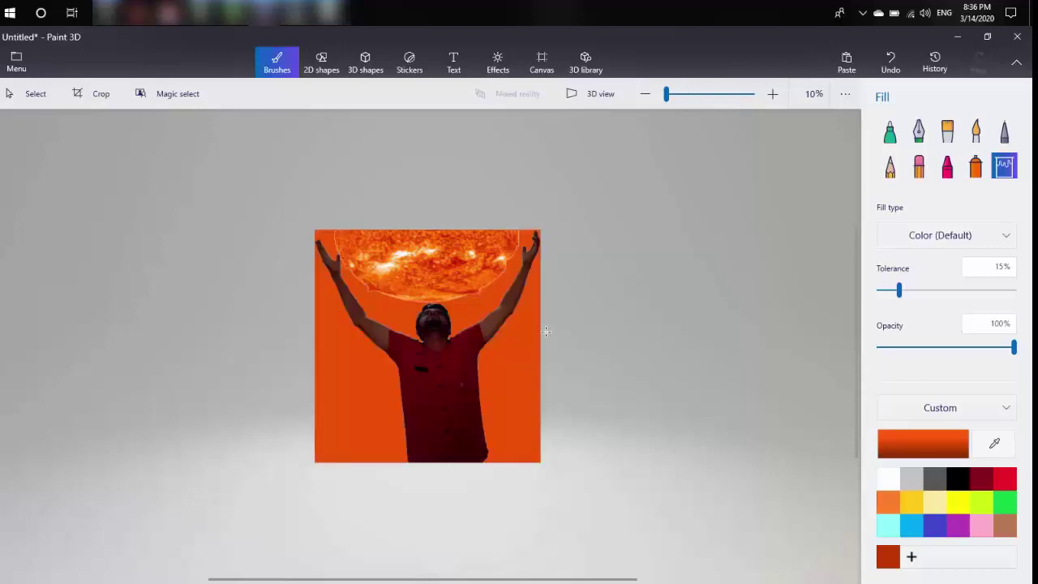